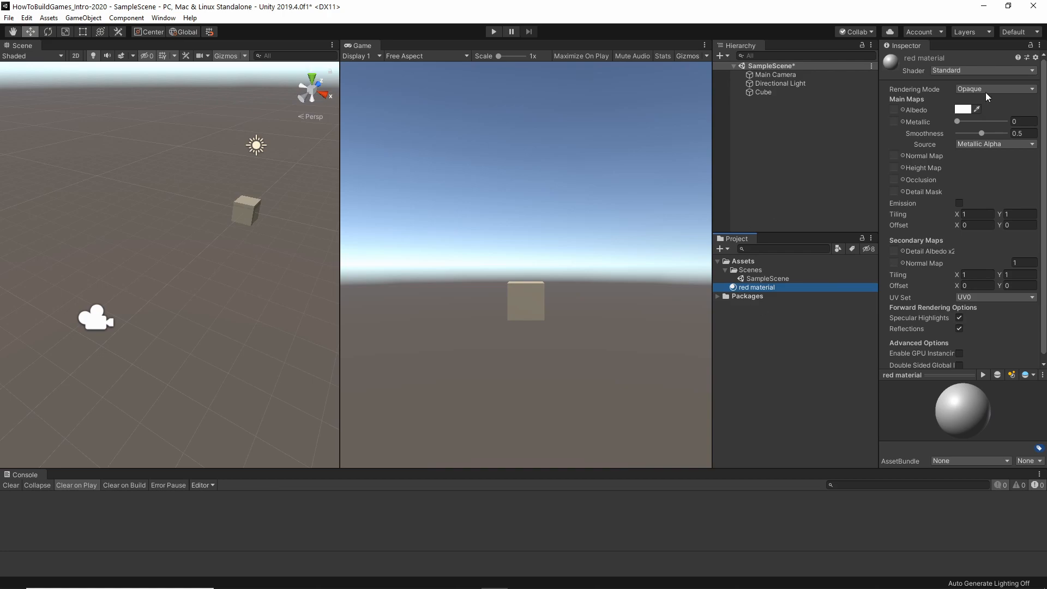
# Set the red material's albedo colour to a strong red, about C80B0B.
pyautogui.click(963, 110)
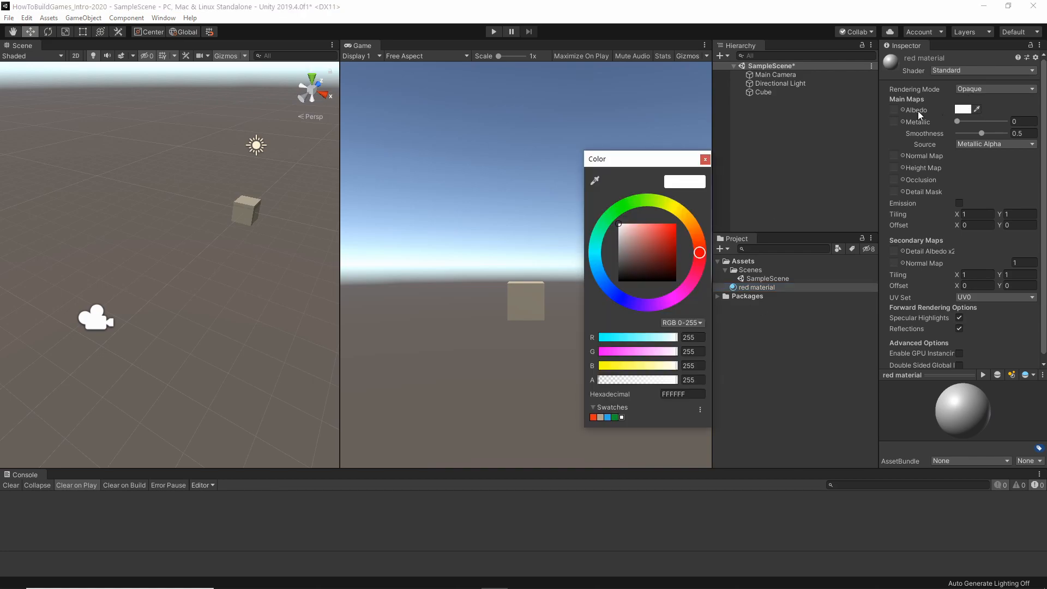
pyautogui.moveTo(664, 234)
pyautogui.mouseDown()
pyautogui.moveTo(686, 222)
pyautogui.moveTo(670, 237)
pyautogui.mouseUp()
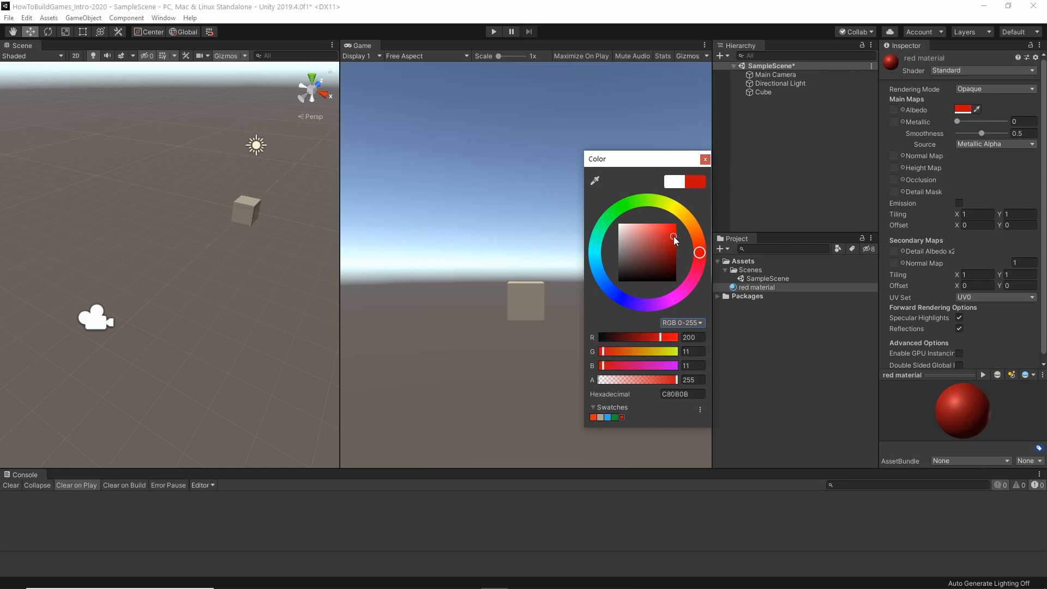
pyautogui.click(759, 288)
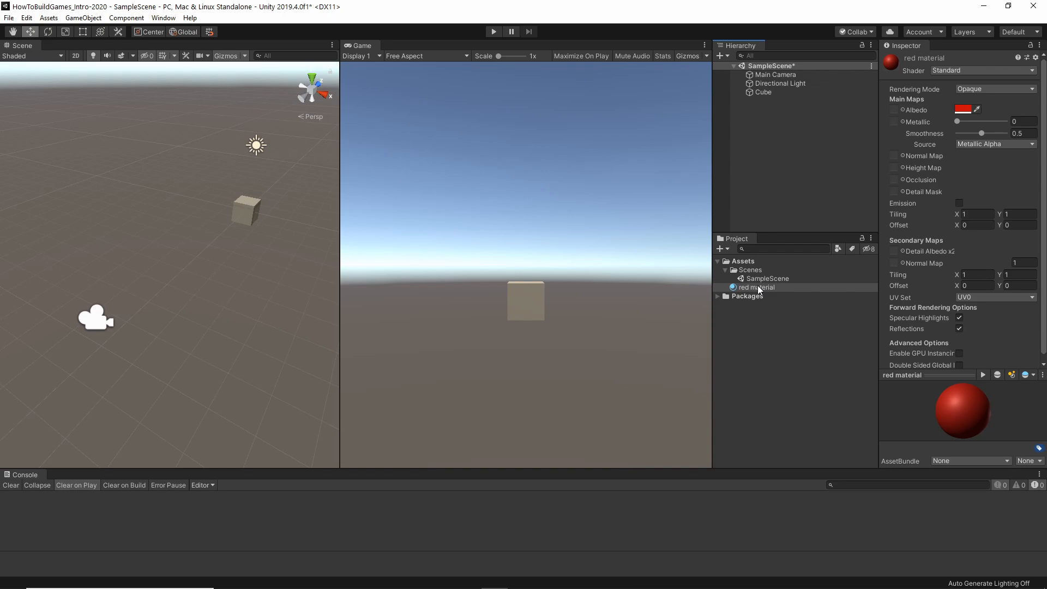
# Apply the red material directly to the cube in the scene view, and undo the assignment.
pyautogui.moveTo(758, 286); pyautogui.dragTo(237, 218)
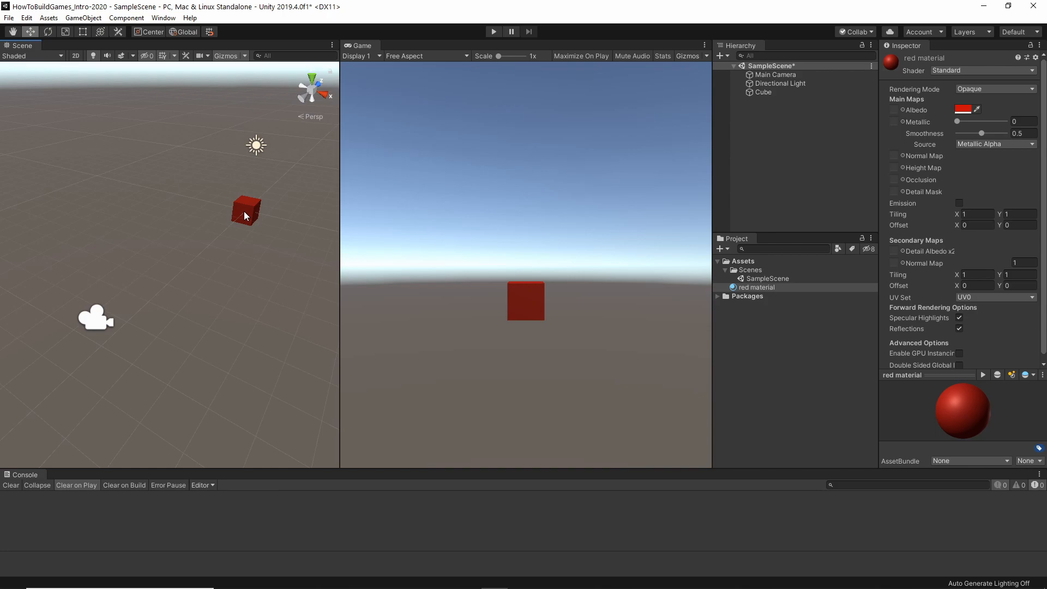
pyautogui.click(29, 18)
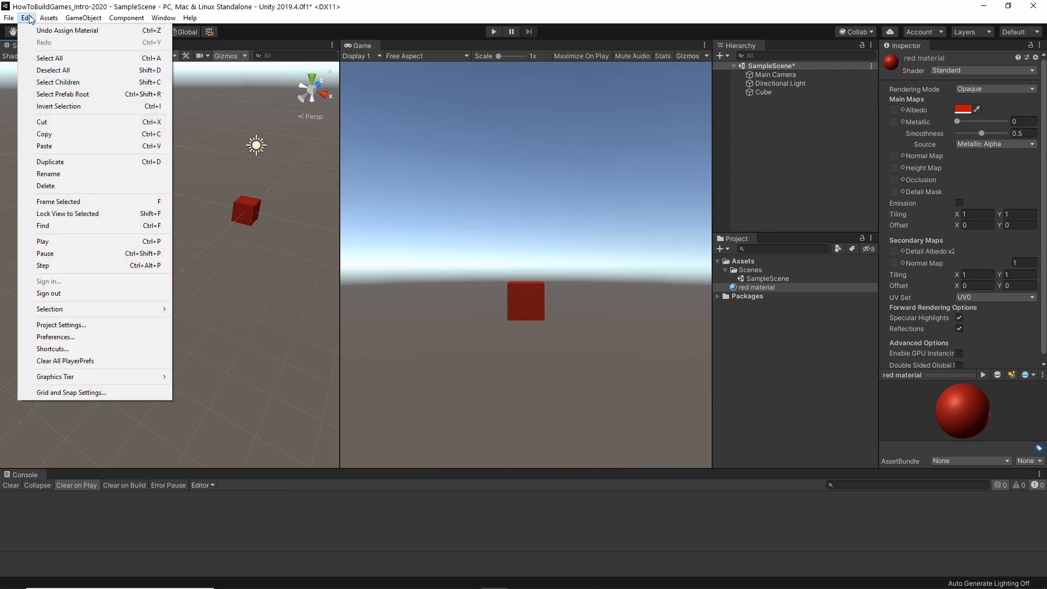
pyautogui.click(56, 31)
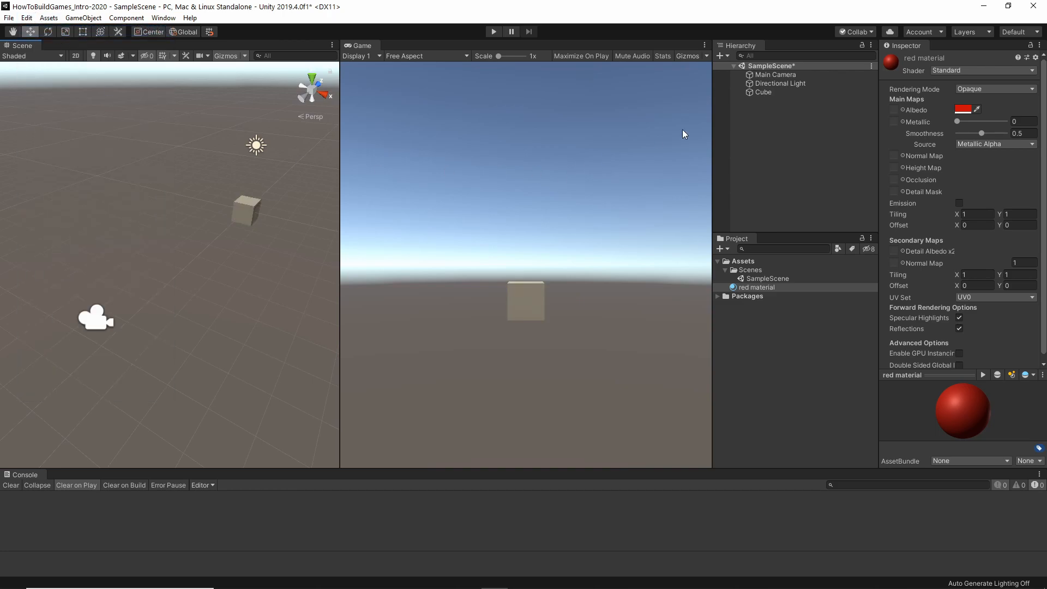
# Apply the red material to the Cube entry in the object hierarchy, and undo that assignment.
pyautogui.moveTo(752, 283); pyautogui.dragTo(773, 92)
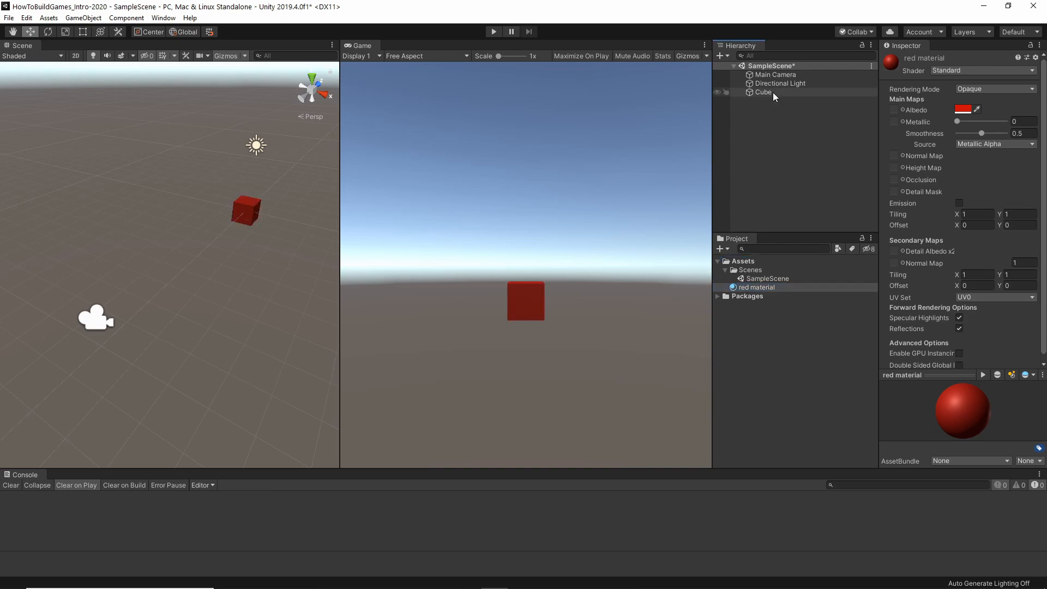
pyautogui.click(28, 18)
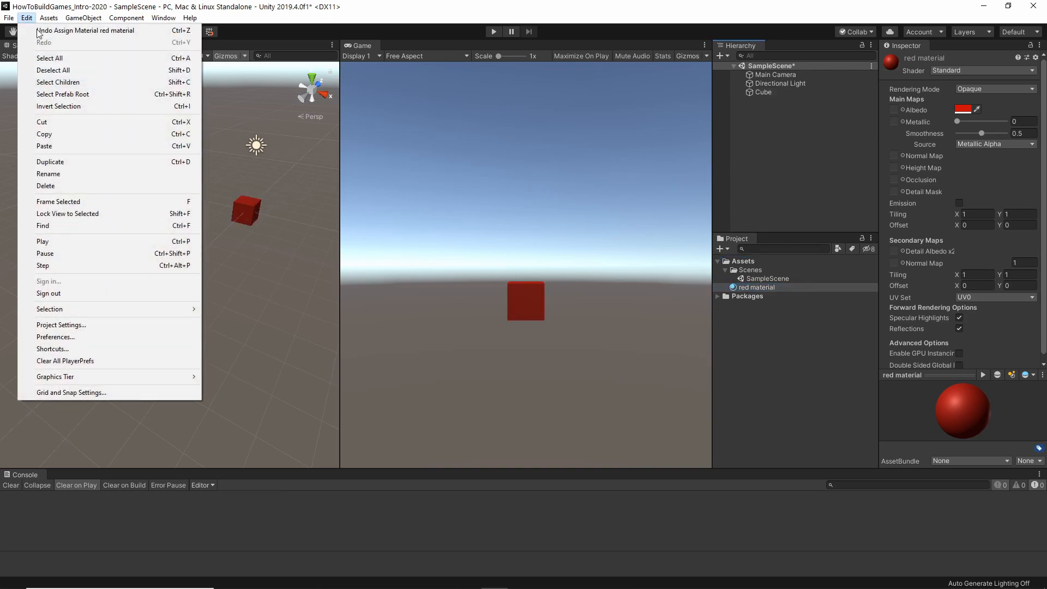
pyautogui.click(50, 30)
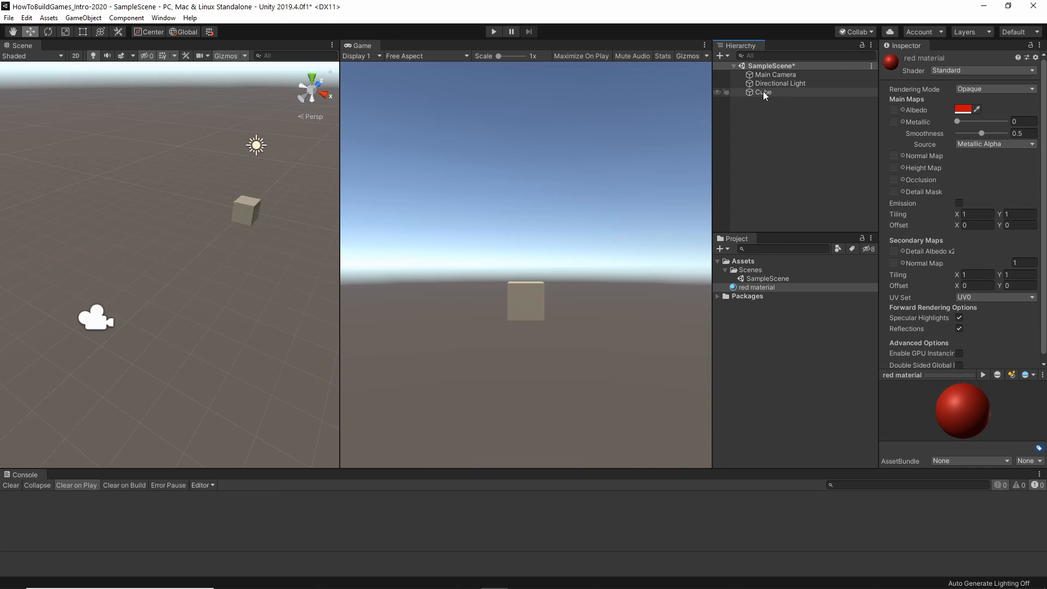
# Frame the Cube in the scene view and add the red material to it among its components.
pyautogui.doubleClick(763, 92)
pyautogui.click(771, 129)
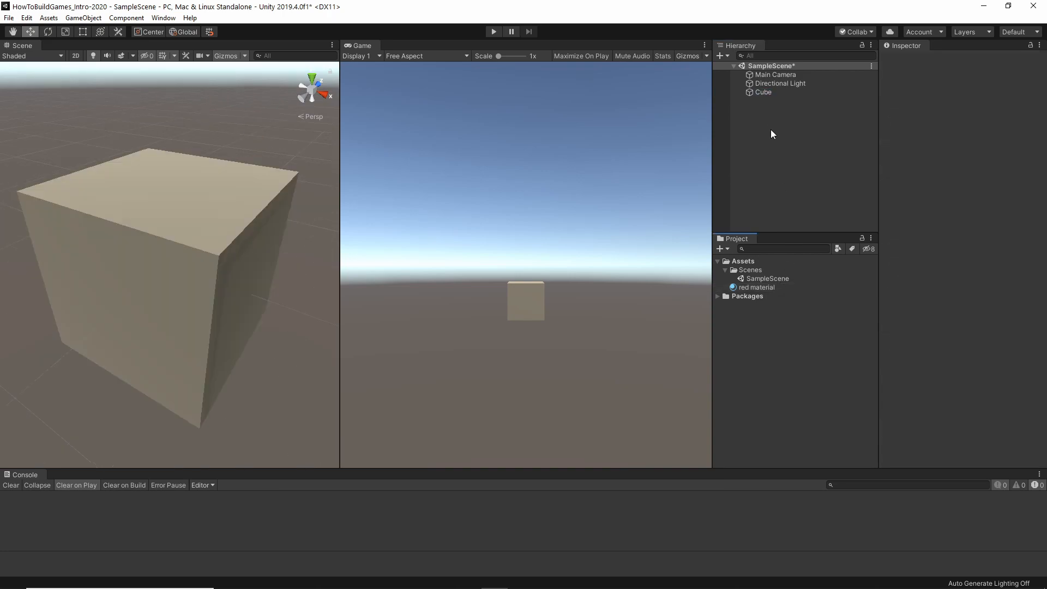
pyautogui.click(762, 93)
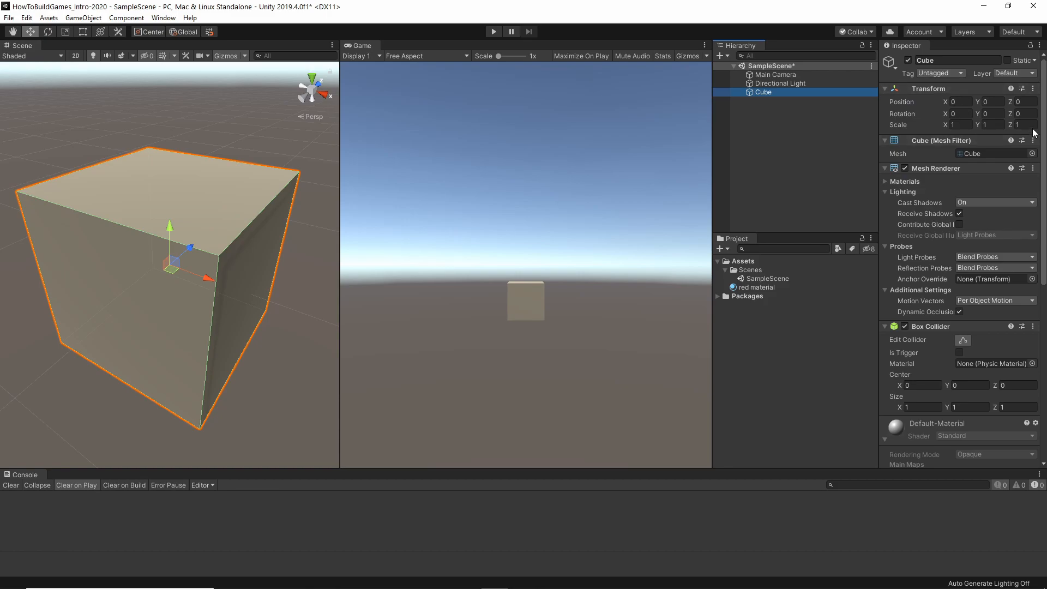
pyautogui.scroll(-10, 948, 77)
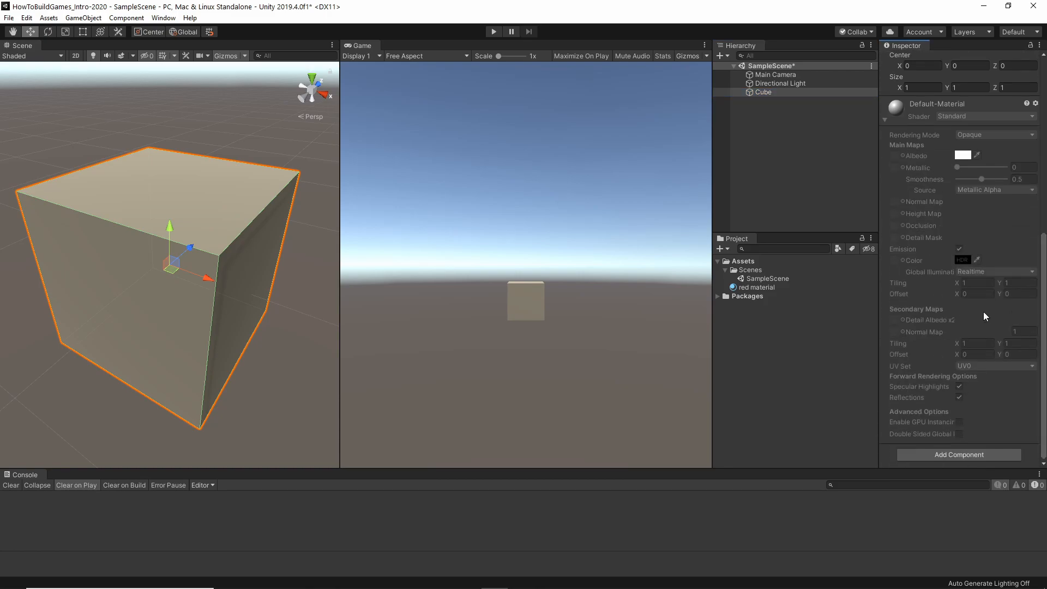
pyautogui.moveTo(745, 288); pyautogui.dragTo(899, 464)
pyautogui.moveTo(889, 456); pyautogui.dragTo(889, 457)
# Collapse the red material's settings in the Cube's properties.
pyautogui.click(885, 431)
pyautogui.scroll(-5, 901, 409)
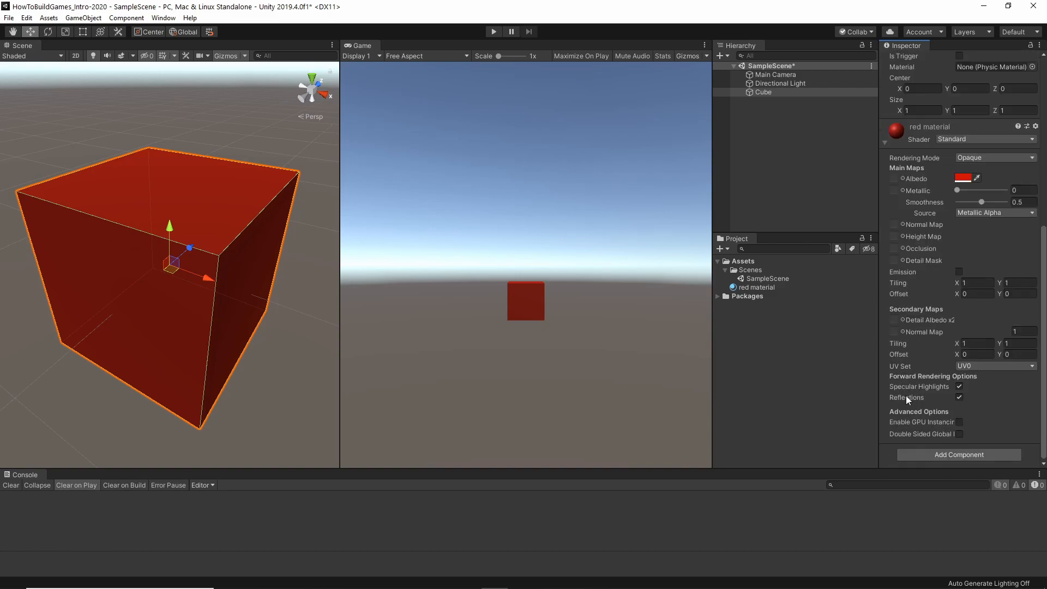
pyautogui.click(885, 143)
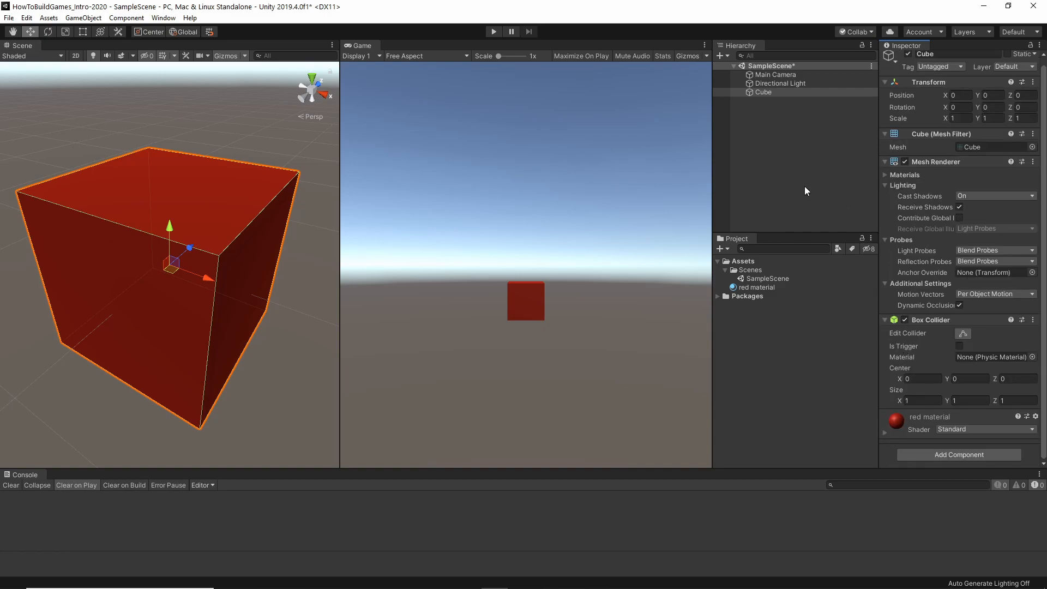
pyautogui.click(801, 123)
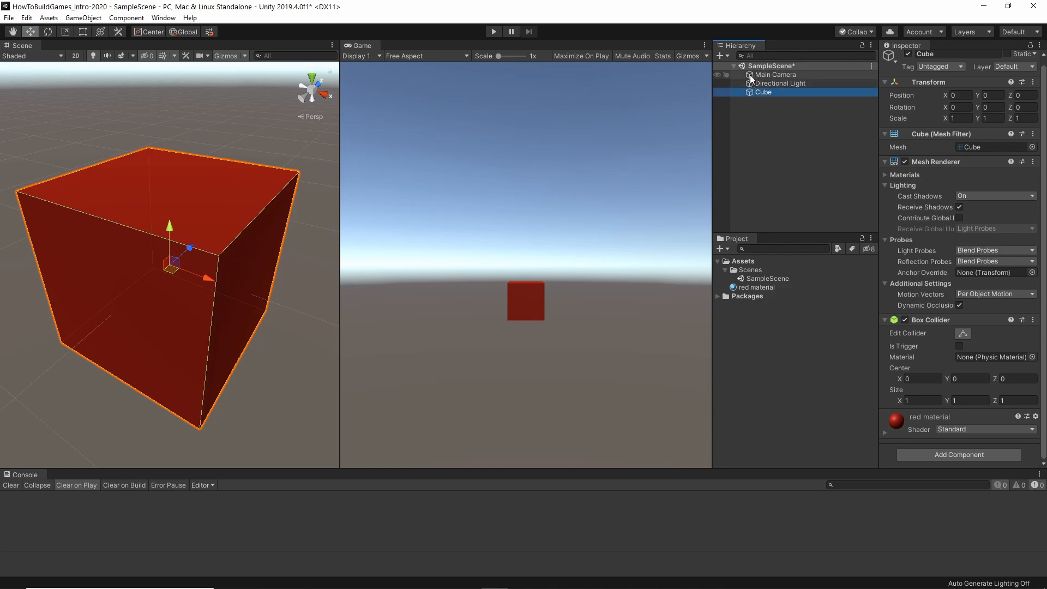
# Create a folder named Materials in the project's Assets.
pyautogui.click(728, 250)
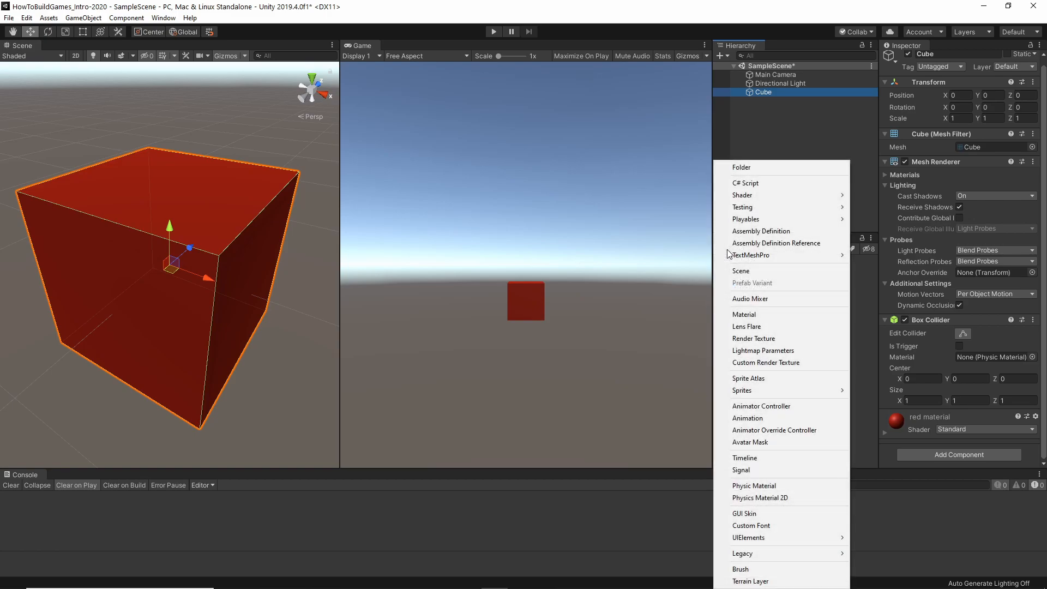
pyautogui.click(748, 167)
pyautogui.write('Materials')
pyautogui.press('Return')
# Move the red material into the Materials folder and expand the folder.
pyautogui.click(749, 297)
pyautogui.moveTo(749, 298); pyautogui.dragTo(754, 272)
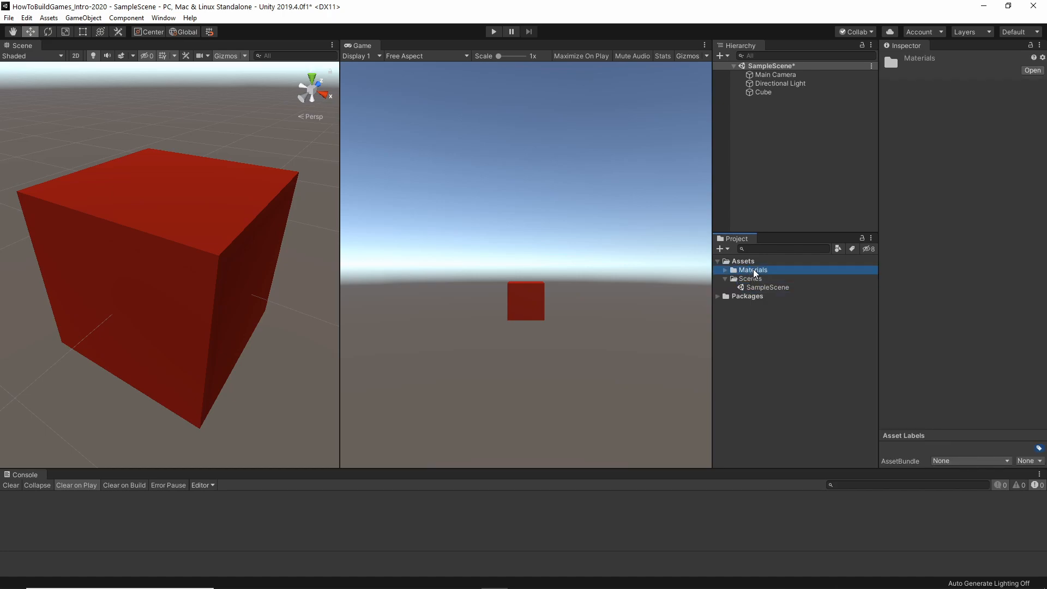
pyautogui.click(725, 271)
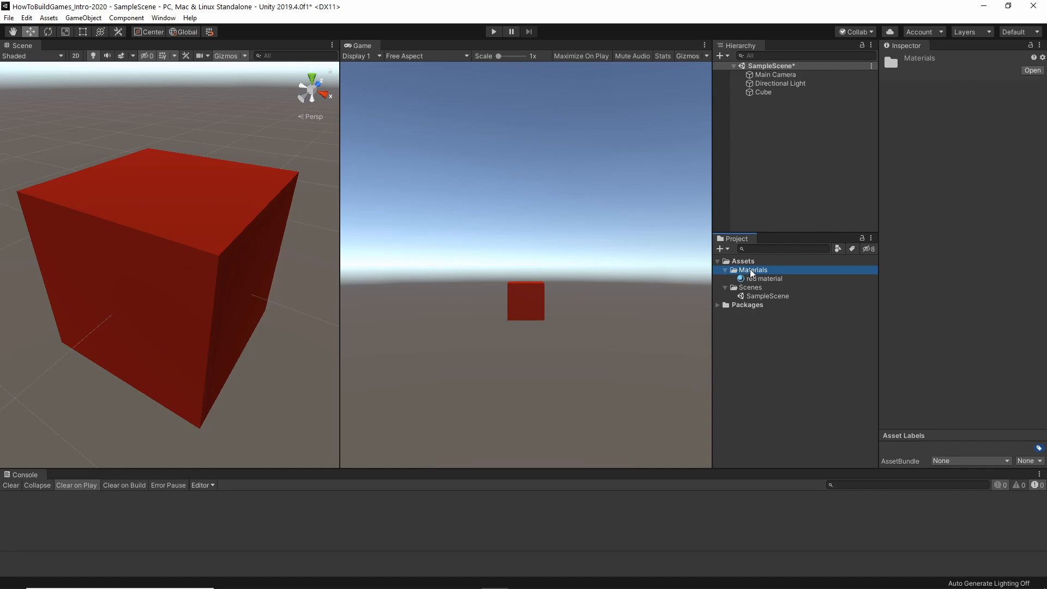
# Create a new material named "green material" inside the Materials folder.
pyautogui.rightClick(751, 273)
pyautogui.moveTo(792, 278)
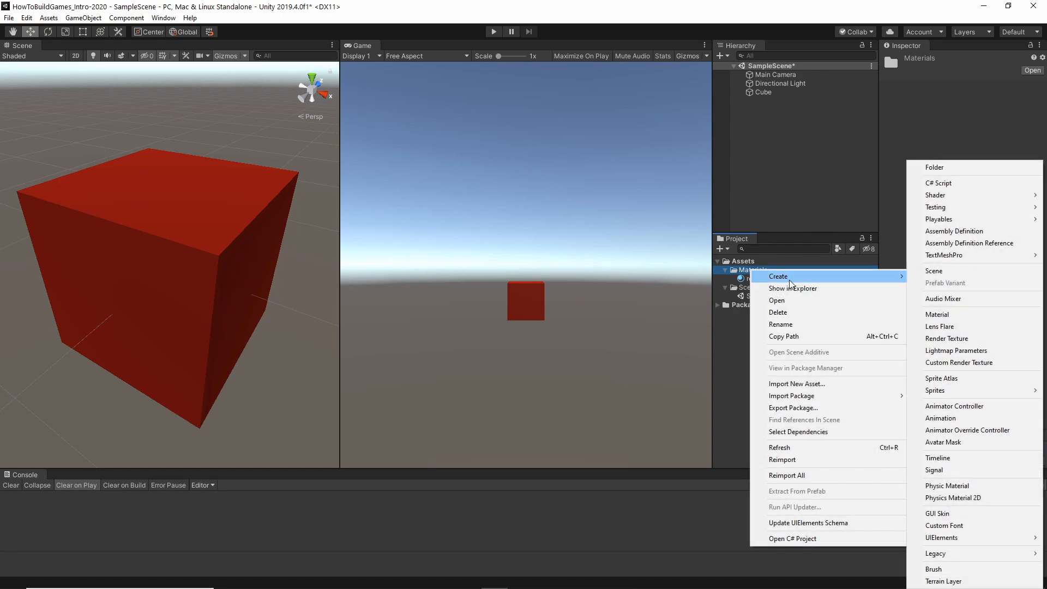
pyautogui.click(938, 315)
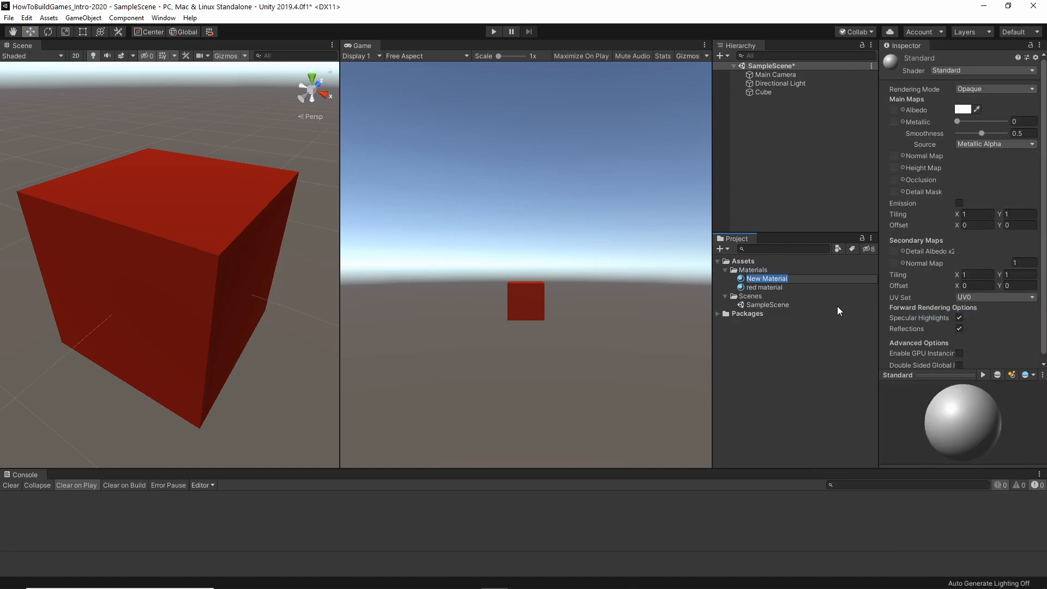
pyautogui.write('green material')
pyautogui.press('Return')
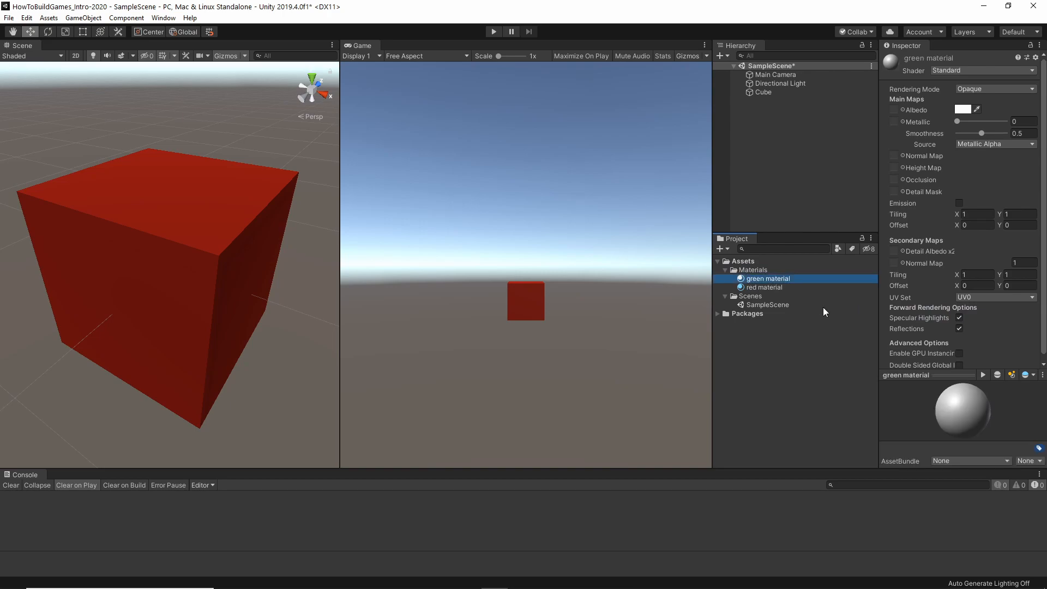
# Set the green material's albedo colour to dark green, hex 008515.
pyautogui.click(965, 109)
pyautogui.moveTo(616, 267); pyautogui.dragTo(618, 296)
pyautogui.moveTo(621, 226); pyautogui.dragTo(692, 234)
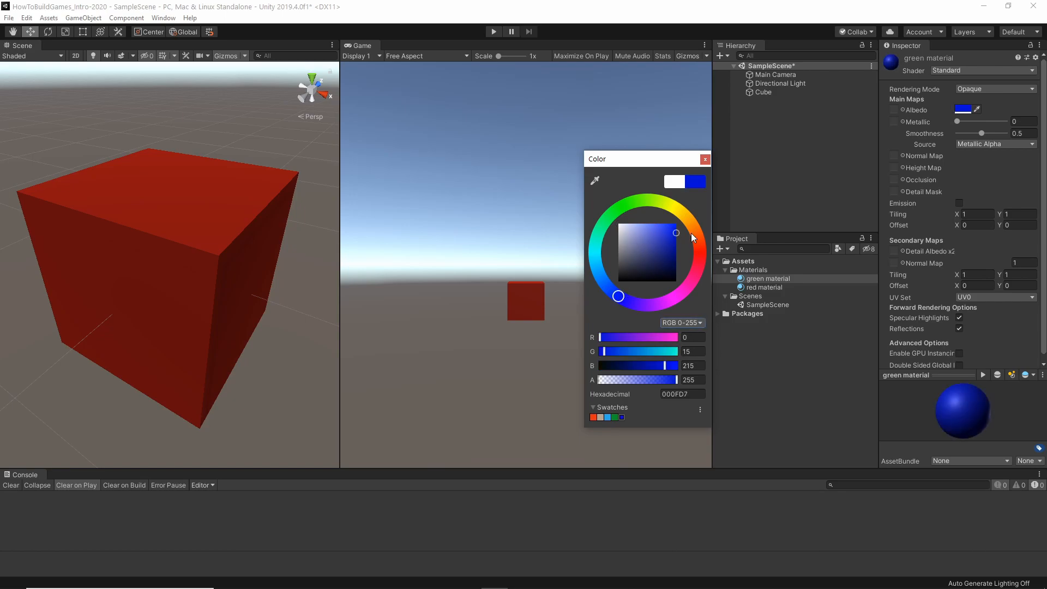
pyautogui.moveTo(611, 221); pyautogui.dragTo(615, 212)
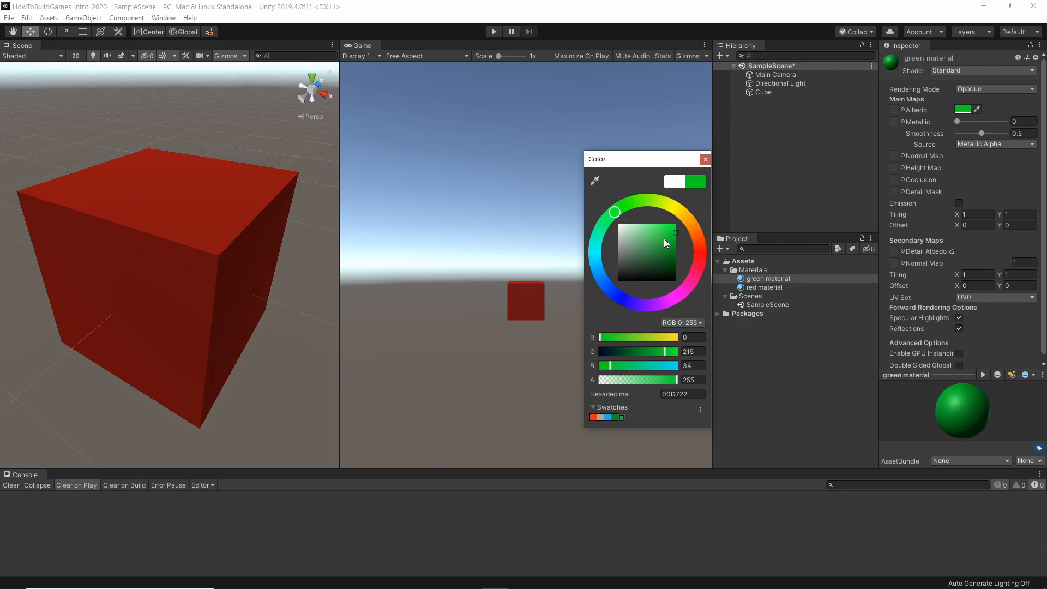
pyautogui.moveTo(664, 243); pyautogui.dragTo(679, 254)
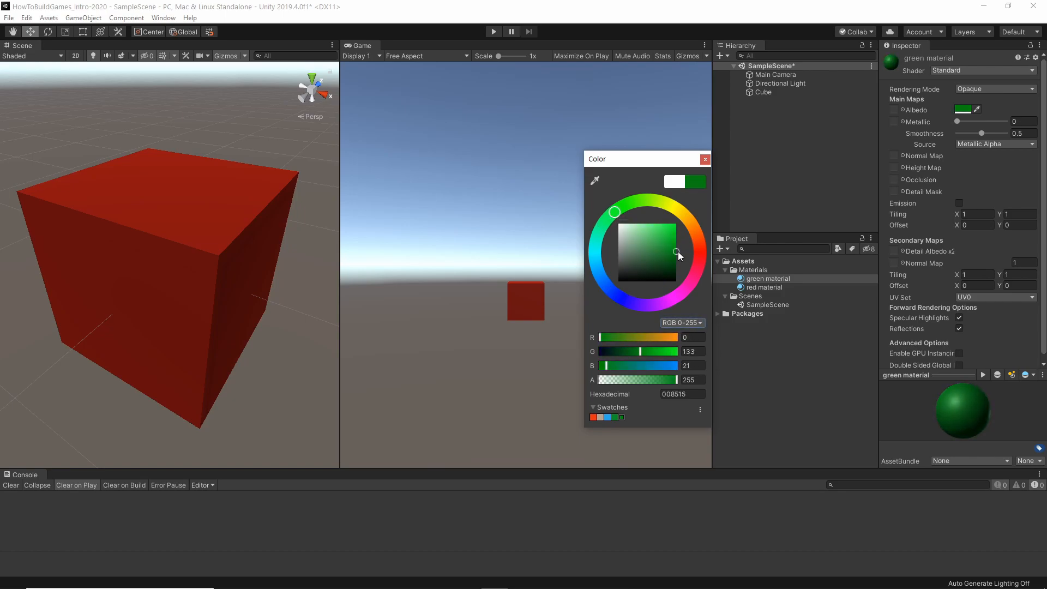
pyautogui.click(757, 196)
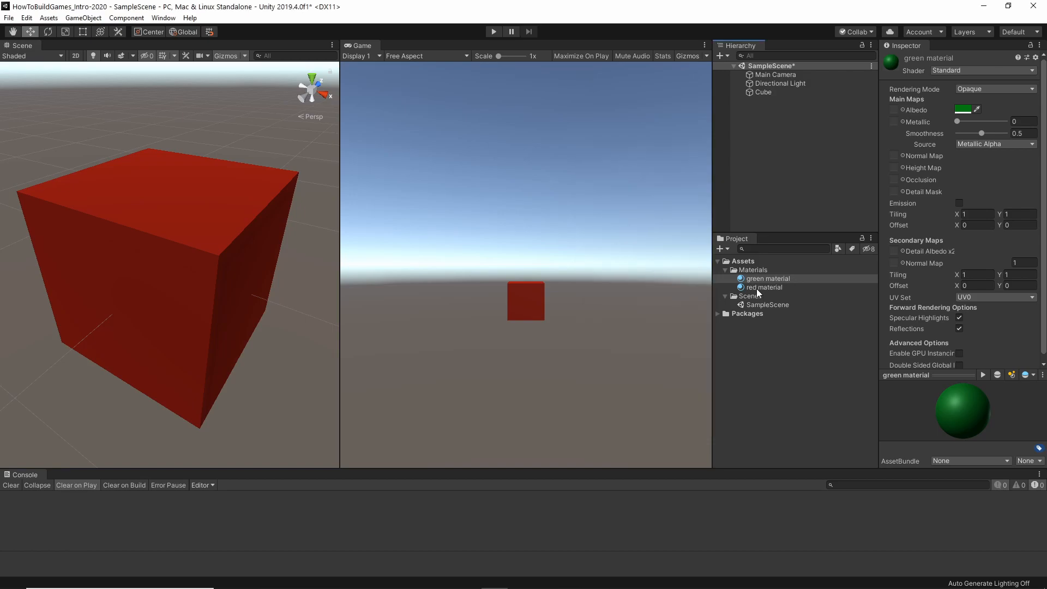
# Switch the cube in the scene view to the green material and back to the red material.
pyautogui.click(754, 92)
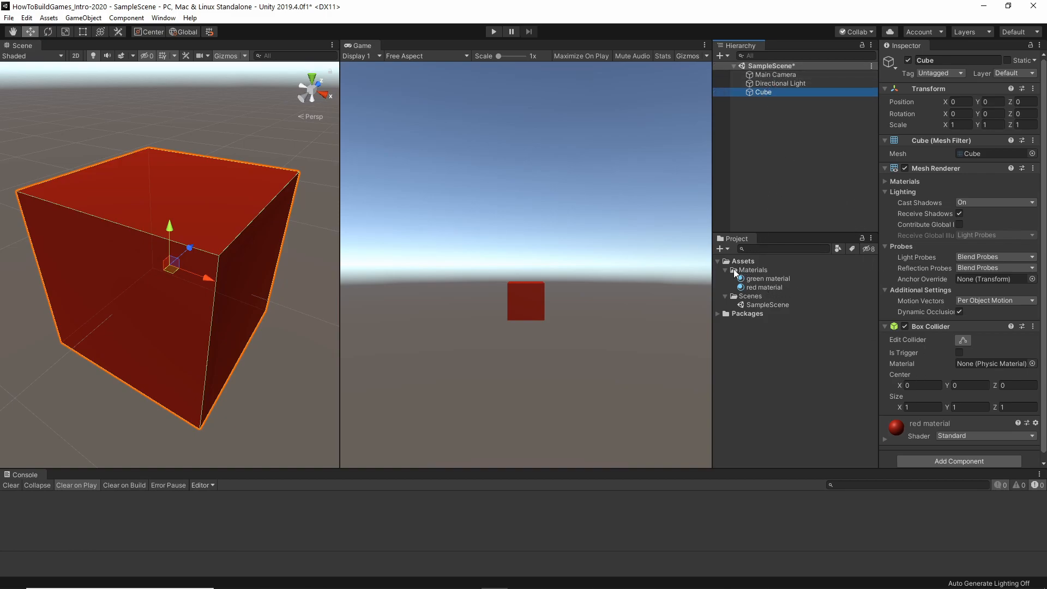
pyautogui.click(758, 280)
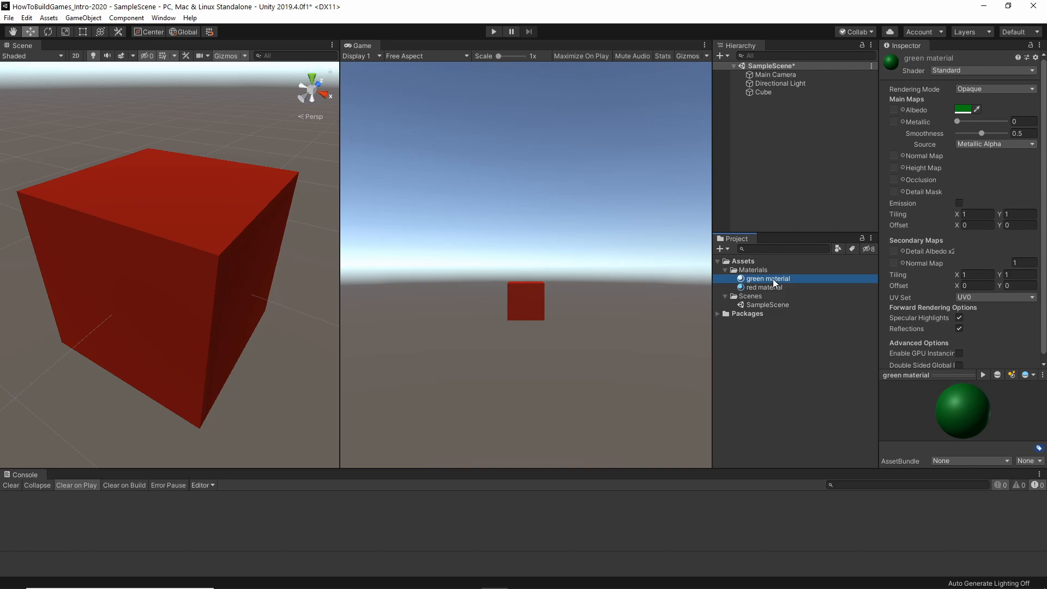
pyautogui.moveTo(774, 283); pyautogui.dragTo(218, 256)
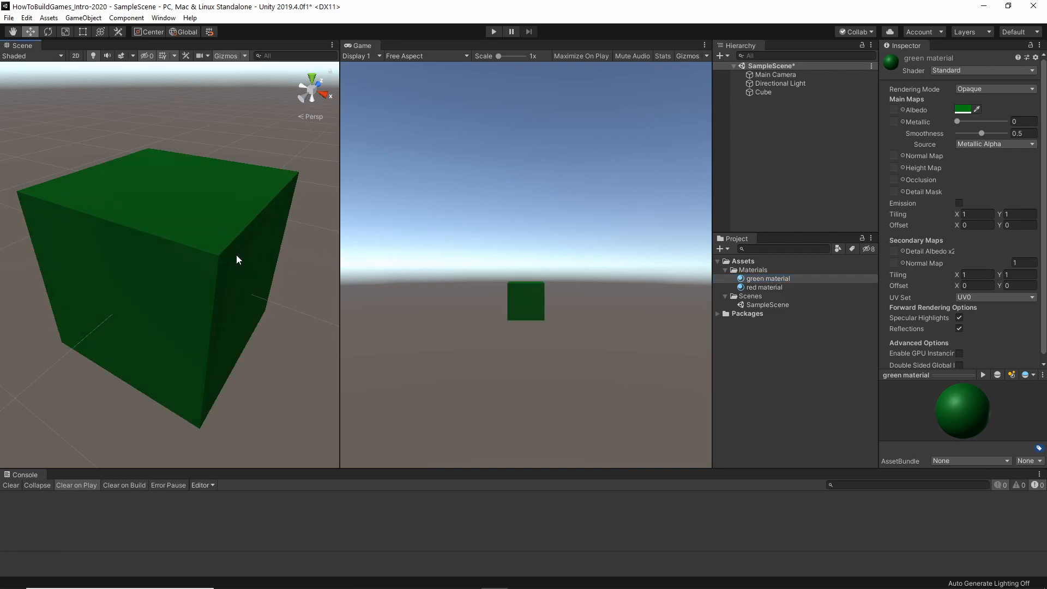
pyautogui.moveTo(770, 288); pyautogui.dragTo(228, 261)
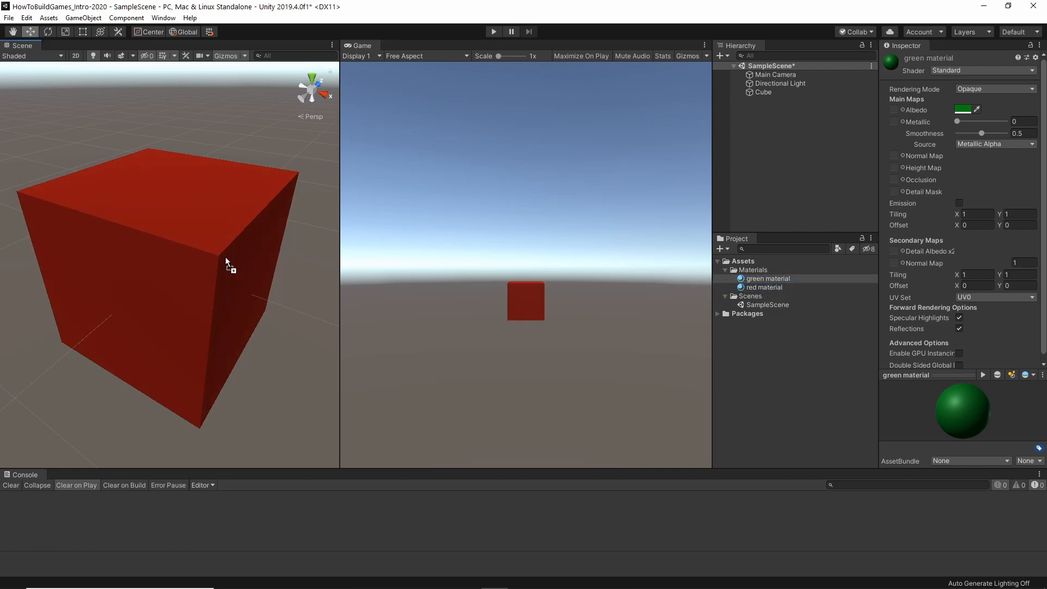
pyautogui.click(760, 288)
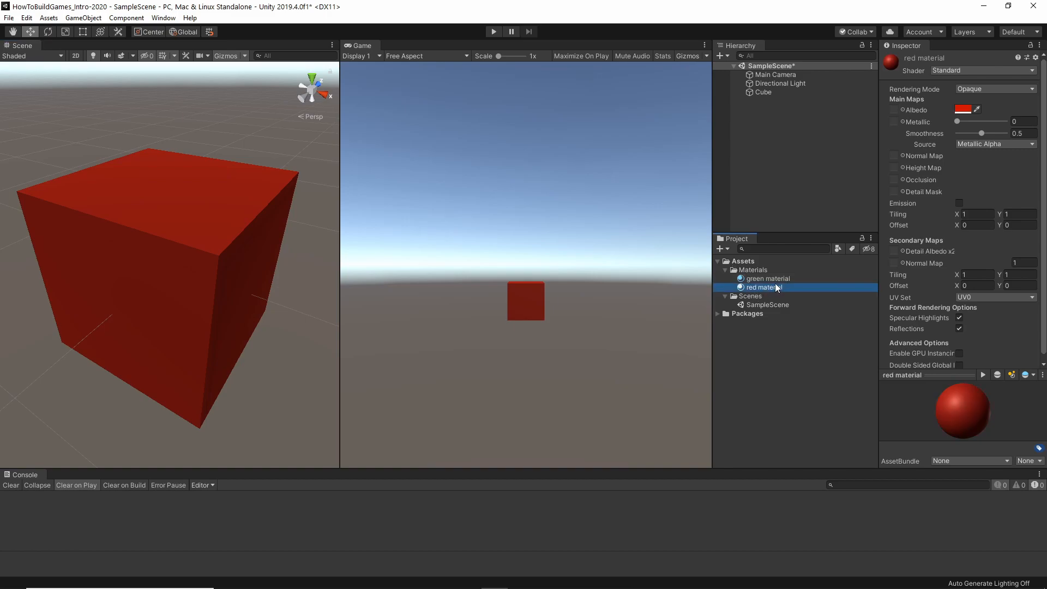
pyautogui.click(763, 279)
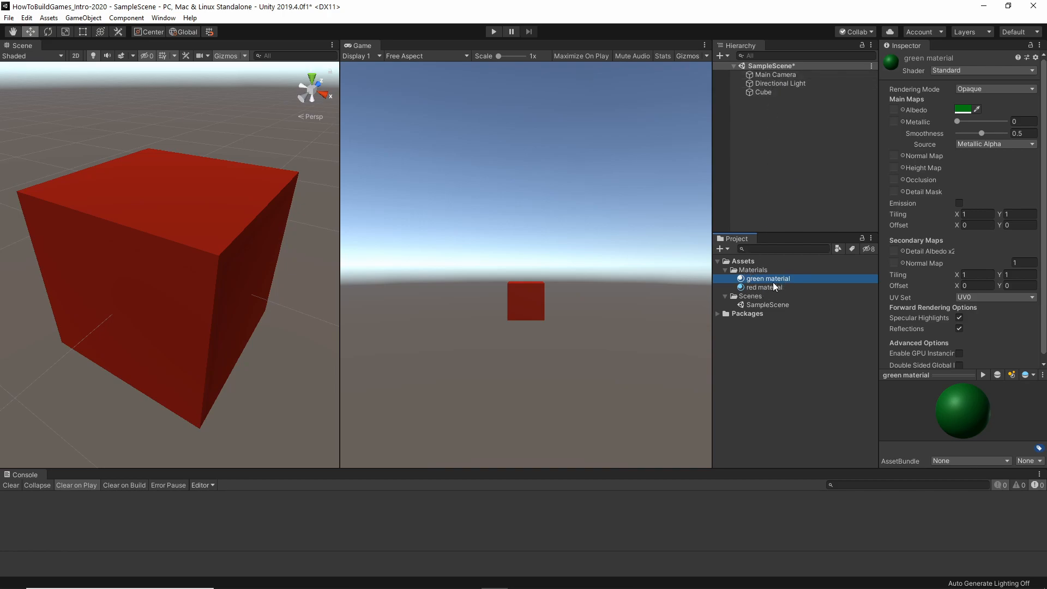
# Create a folder named Scripts and move it out of Materials so it sits directly under Assets.
pyautogui.click(753, 270)
pyautogui.click(728, 251)
pyautogui.click(742, 167)
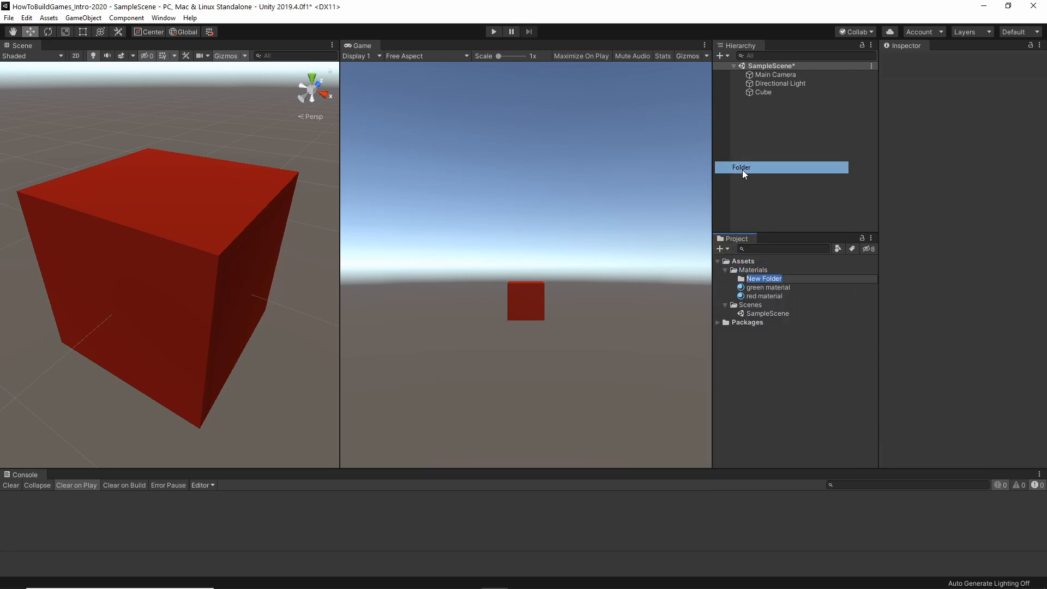
pyautogui.write('Scripts')
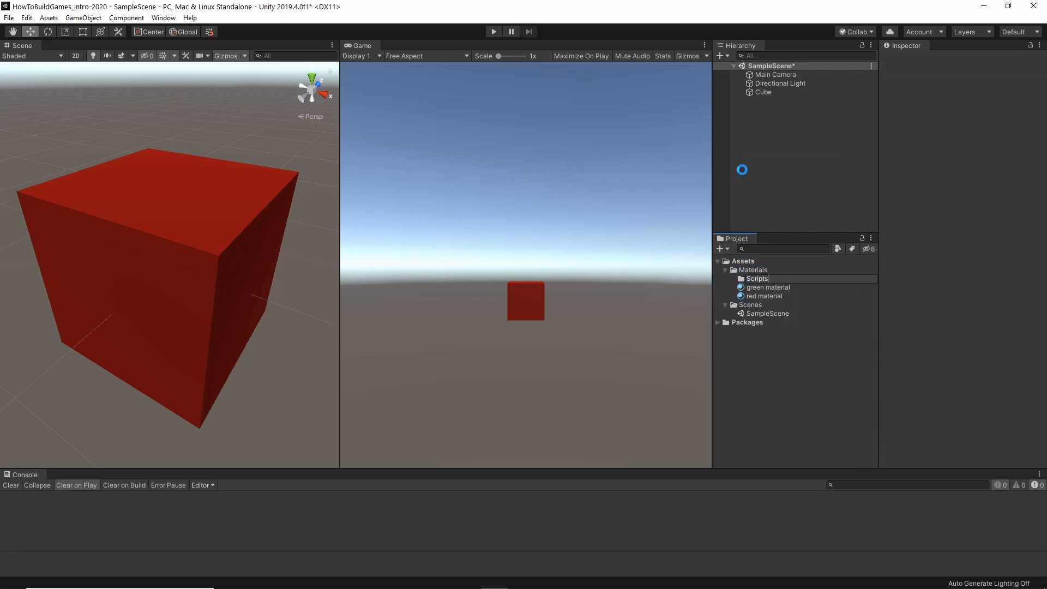
pyautogui.press('Return')
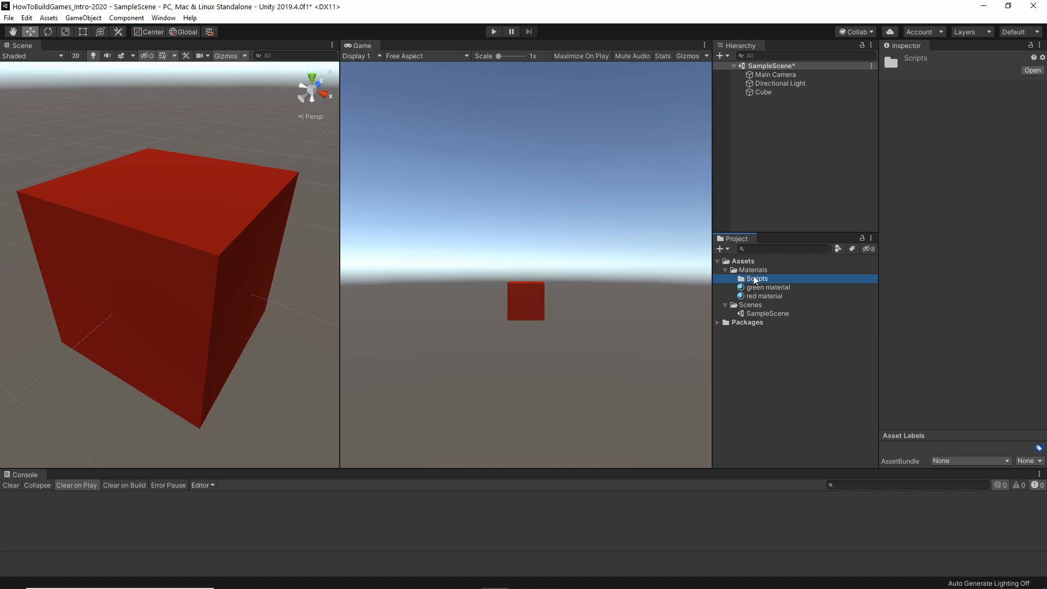
pyautogui.moveTo(756, 281); pyautogui.dragTo(757, 268)
pyautogui.moveTo(757, 268); pyautogui.dragTo(758, 268)
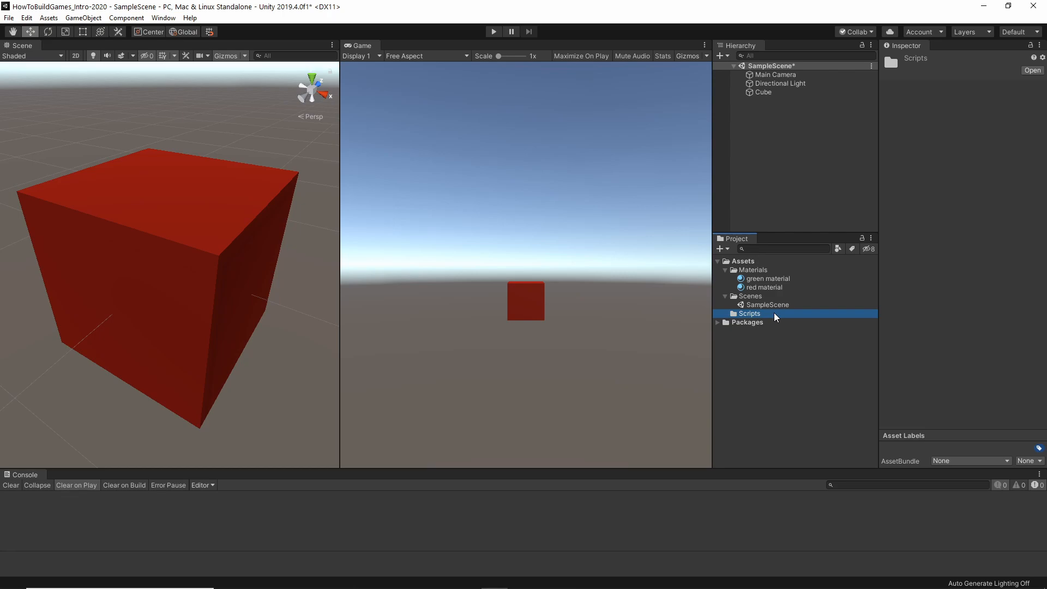
# Examine the components of the Main Camera, Directional Light and Cube objects one after another.
pyautogui.click(774, 74)
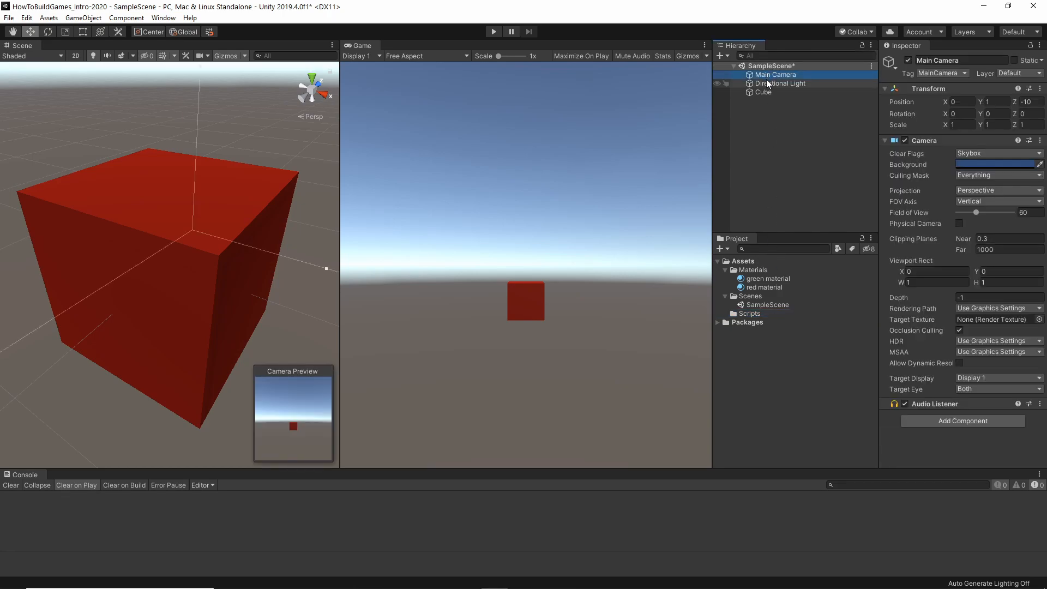
pyautogui.click(768, 83)
pyautogui.click(764, 91)
pyautogui.click(773, 76)
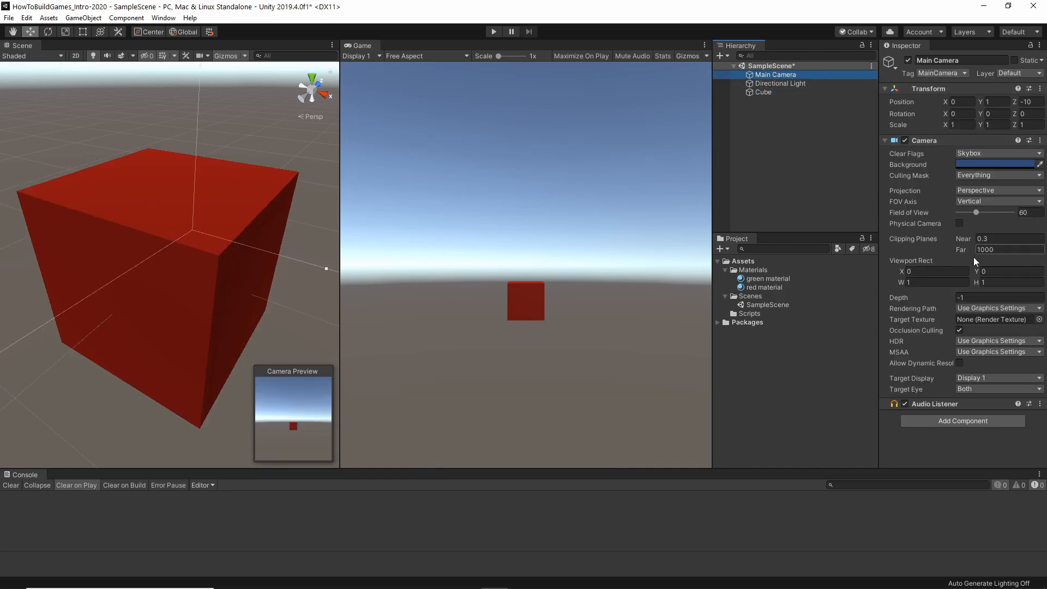
pyautogui.click(774, 83)
pyautogui.click(767, 91)
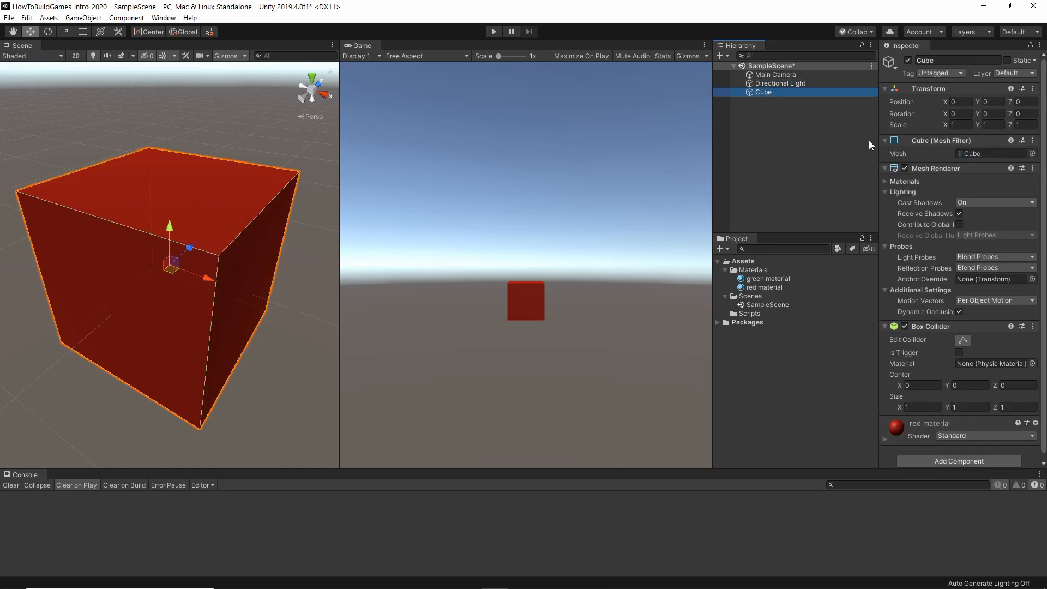
pyautogui.click(771, 75)
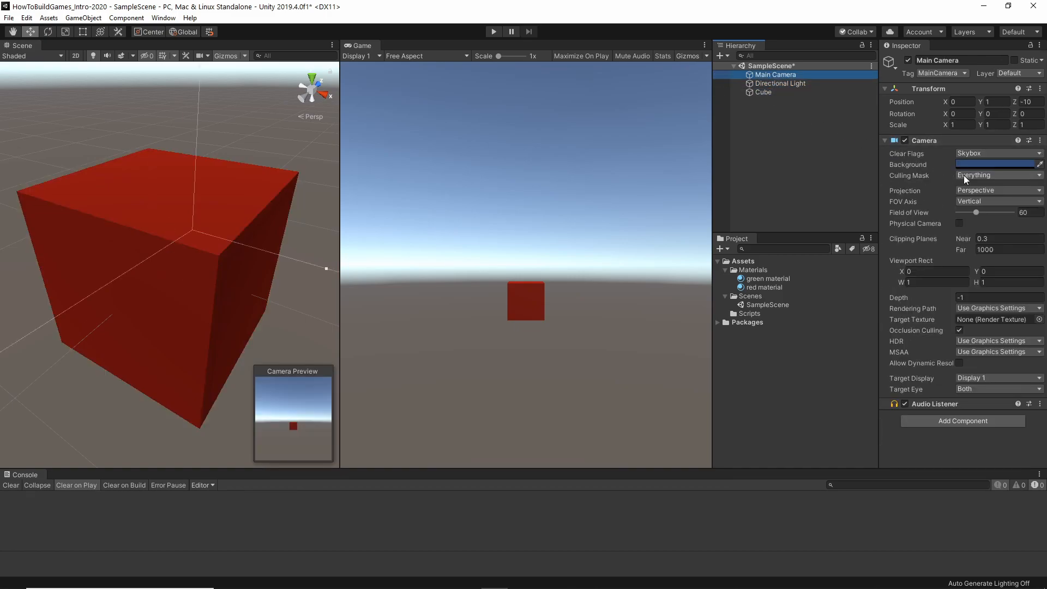
pyautogui.click(776, 83)
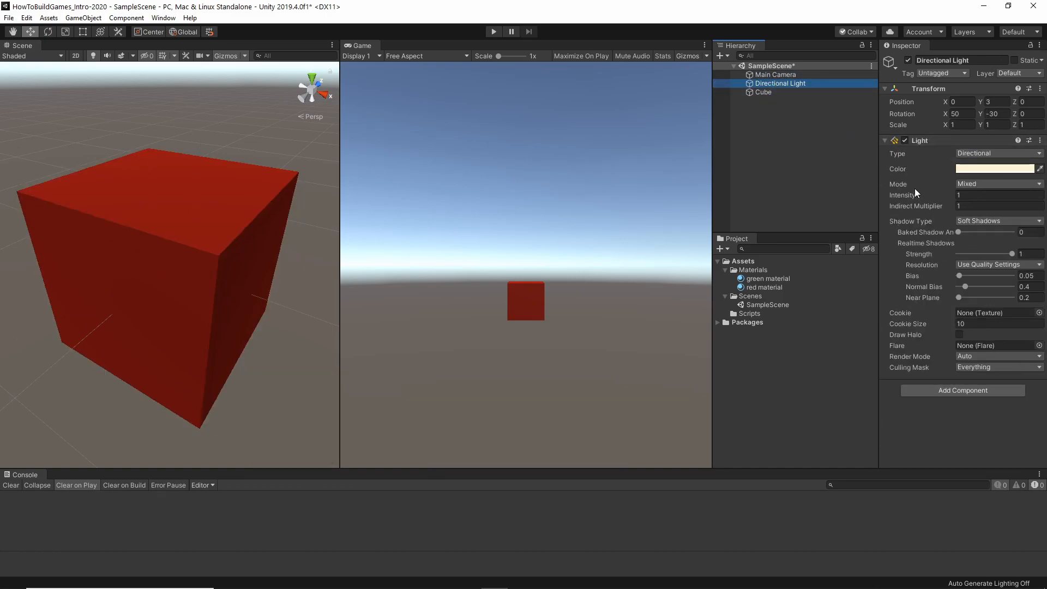
pyautogui.click(761, 92)
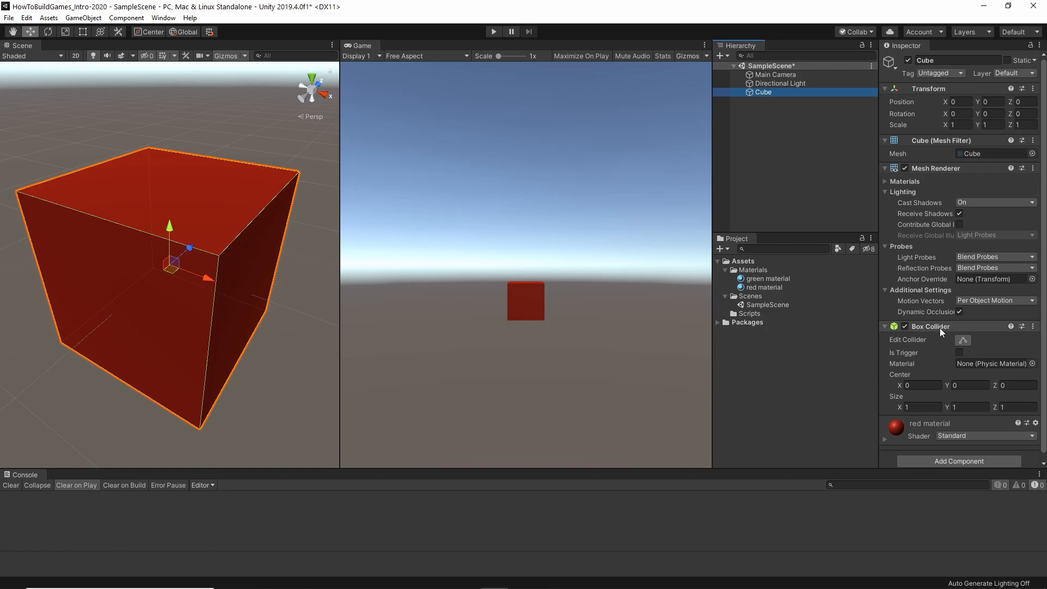
# Collapse the cube's Mesh Renderer and Mesh Filter components.
pyautogui.scroll(-1, 933, 336)
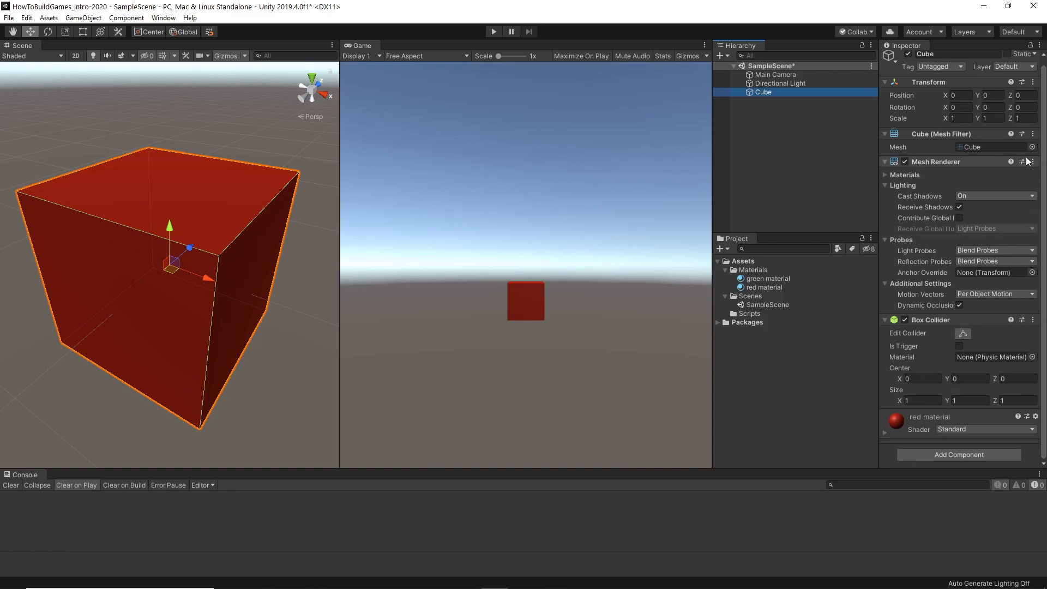
pyautogui.click(886, 162)
pyautogui.click(885, 136)
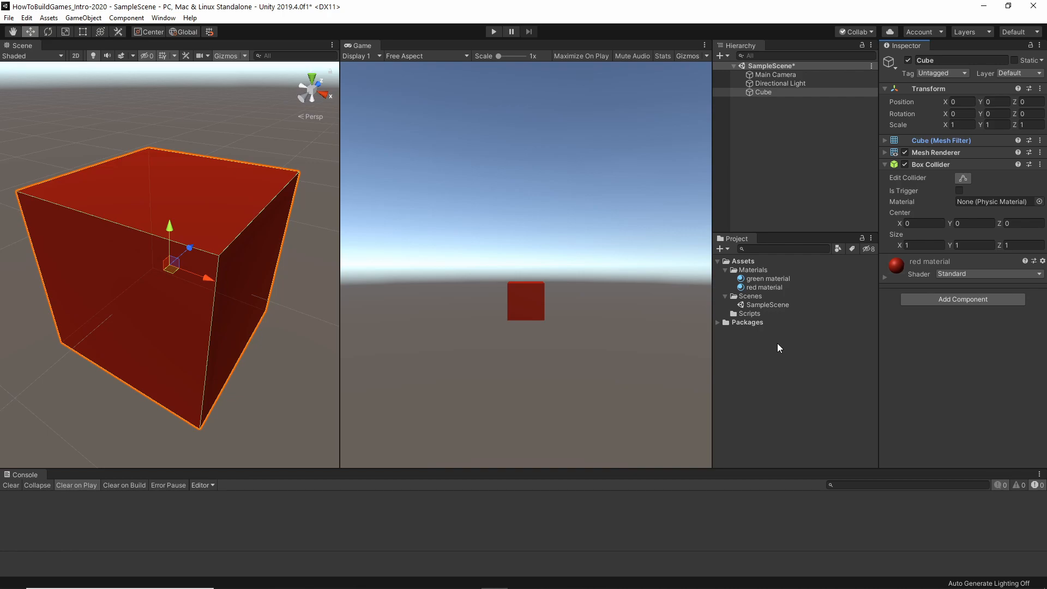
# Deselect the cube and save the current scene.
pyautogui.click(790, 107)
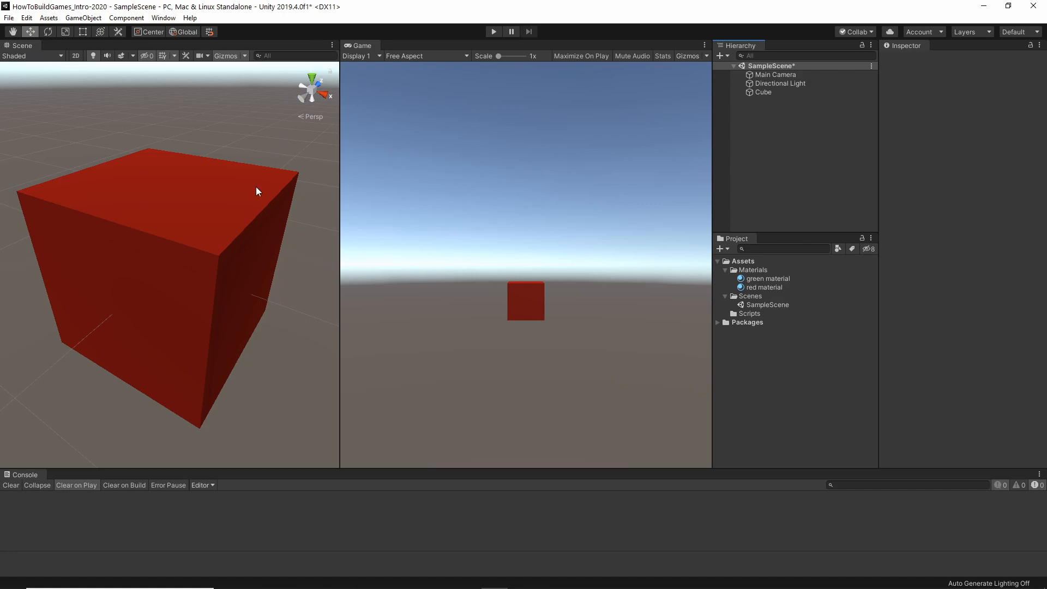
pyautogui.click(9, 18)
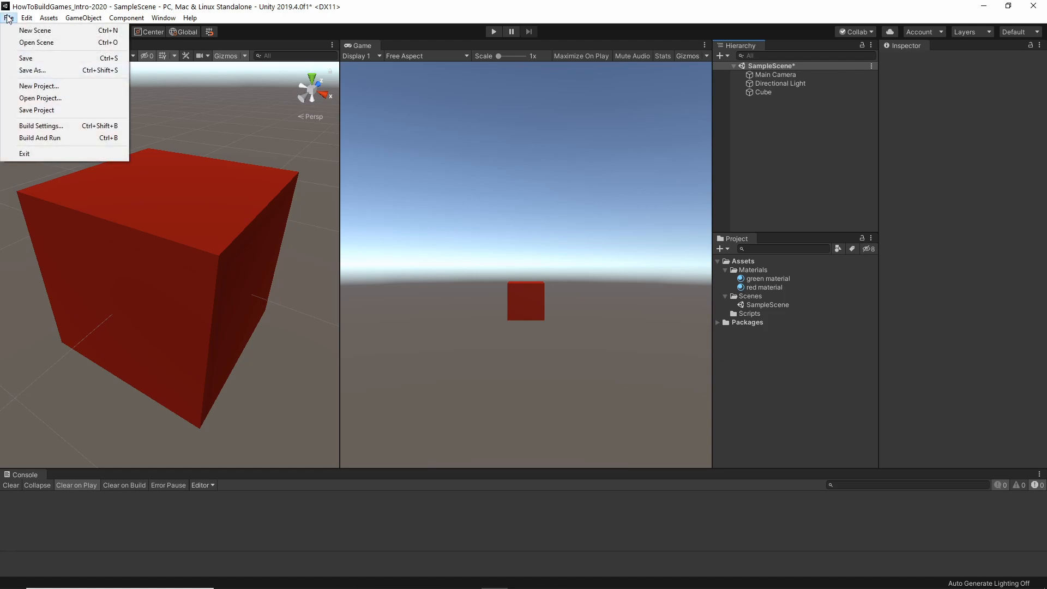
pyautogui.click(37, 59)
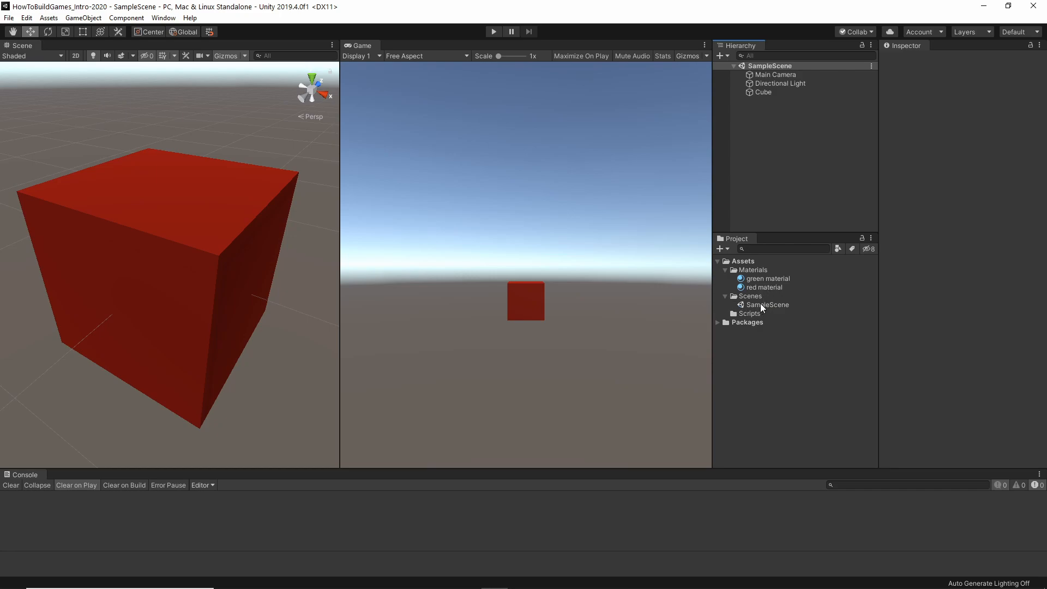
# Duplicate the cube in the scene.
pyautogui.click(766, 92)
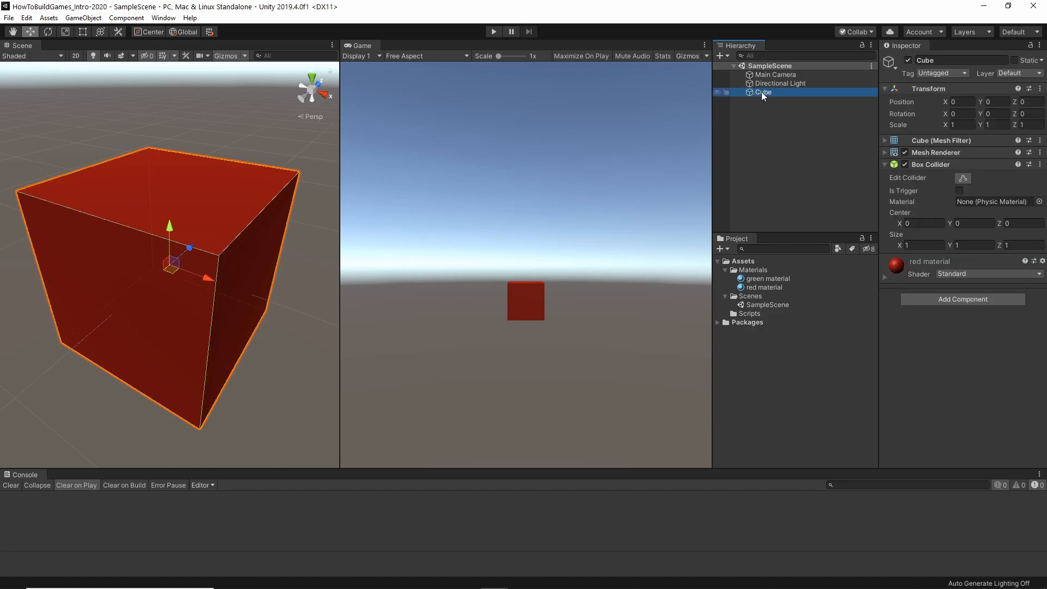
pyautogui.rightClick(762, 93)
pyautogui.click(805, 139)
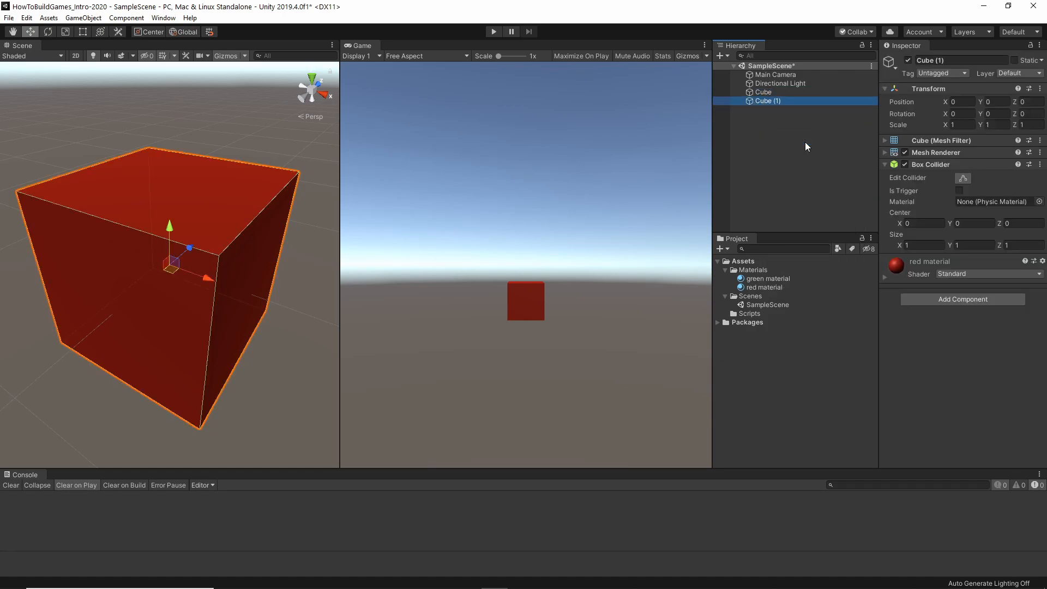
# Move the duplicate cube along X to about -3.06 and apply the green material to it.
pyautogui.scroll(-6, 169, 232)
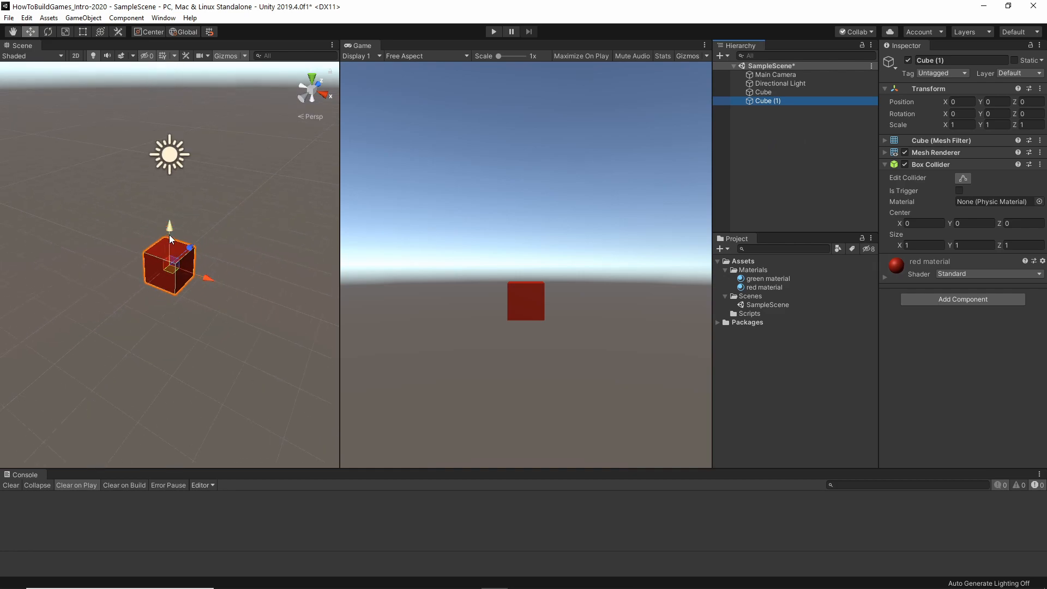
pyautogui.moveTo(203, 278); pyautogui.dragTo(114, 251)
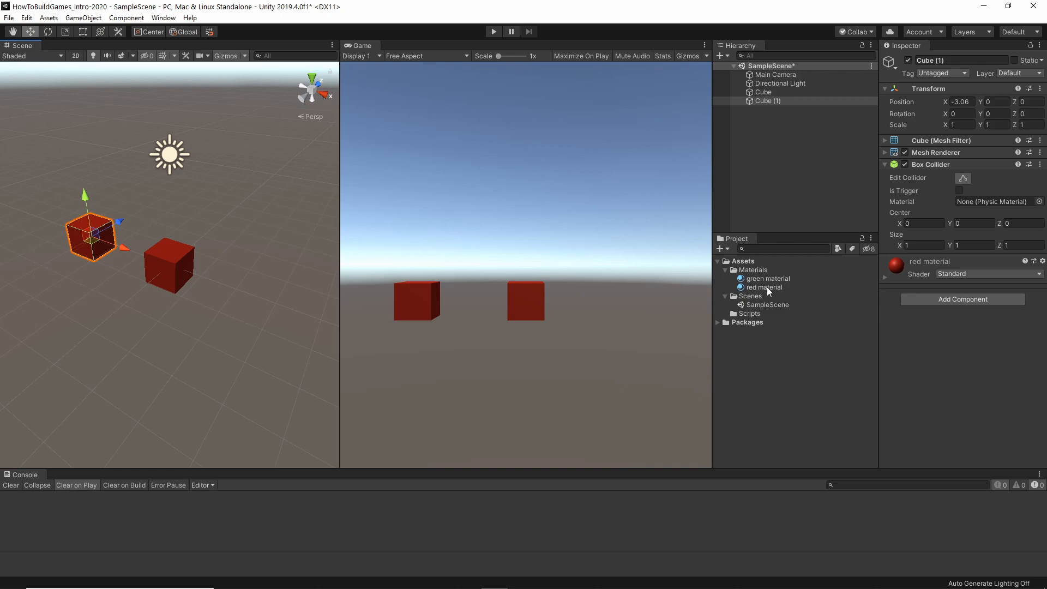
pyautogui.moveTo(772, 276); pyautogui.dragTo(81, 225)
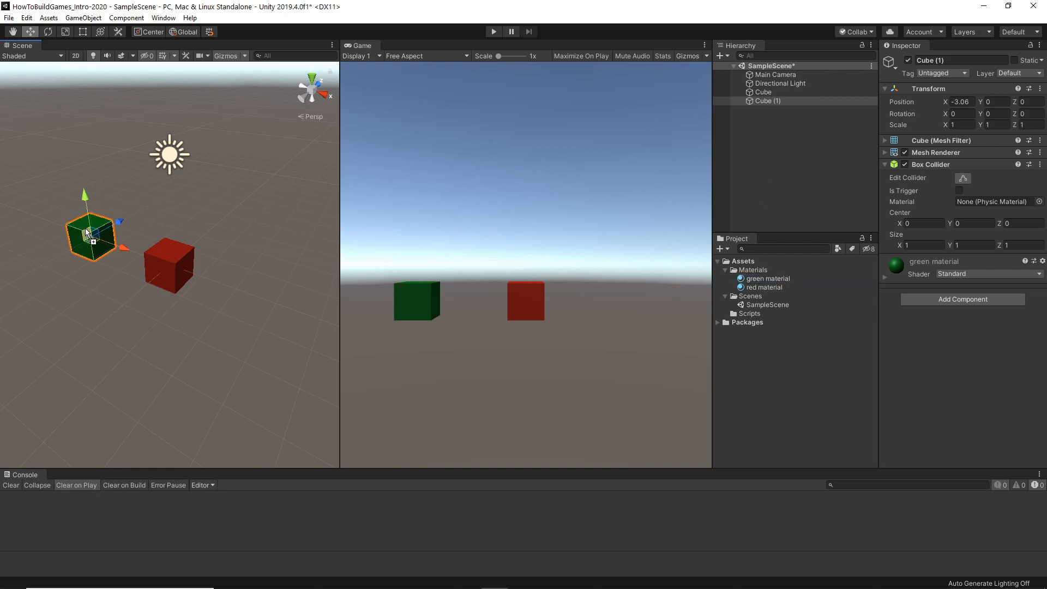
pyautogui.click(134, 198)
# Save the scene as a new file named two_cubes in the Scenes folder.
pyautogui.click(9, 18)
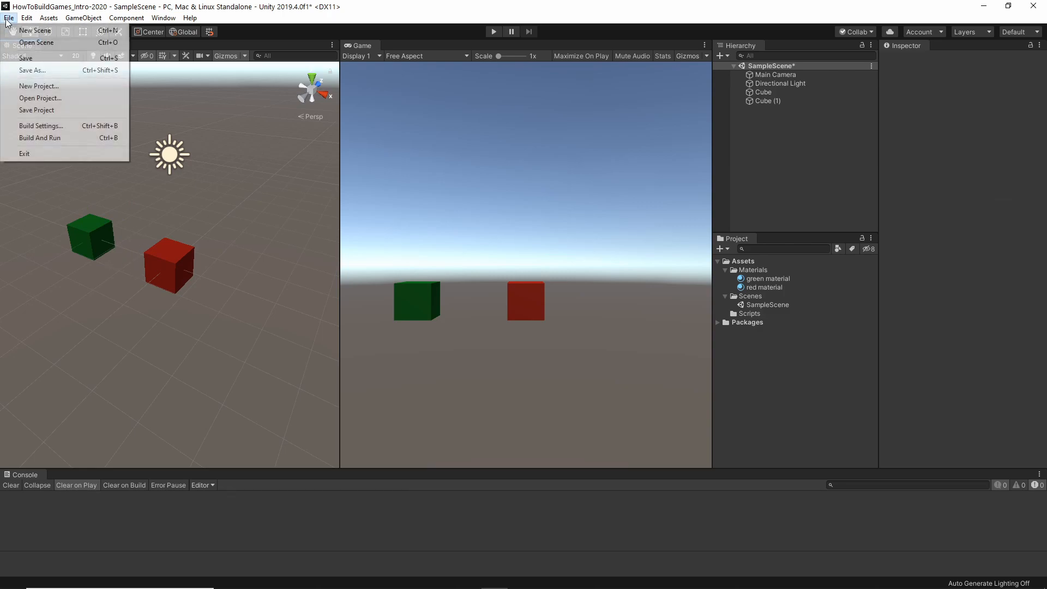
pyautogui.click(44, 72)
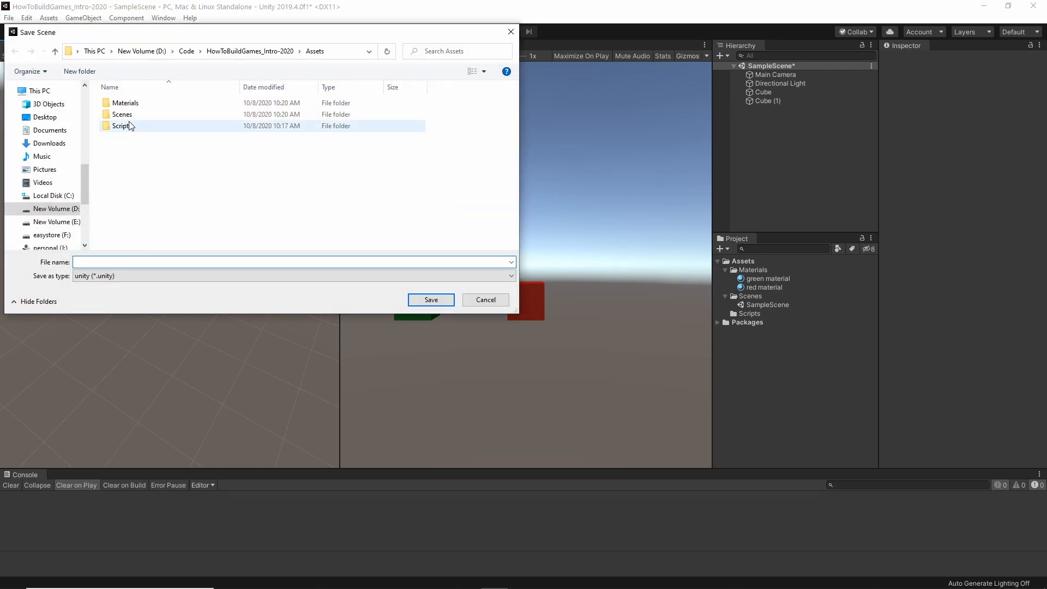
pyautogui.doubleClick(121, 114)
pyautogui.click(108, 261)
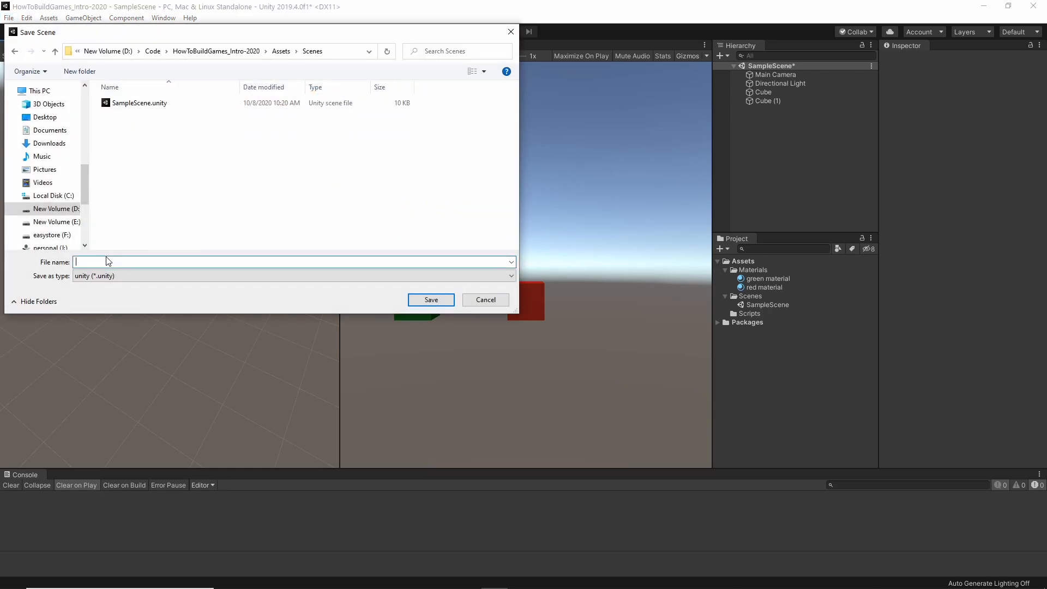
pyautogui.write('two_cubes')
pyautogui.press('Return')
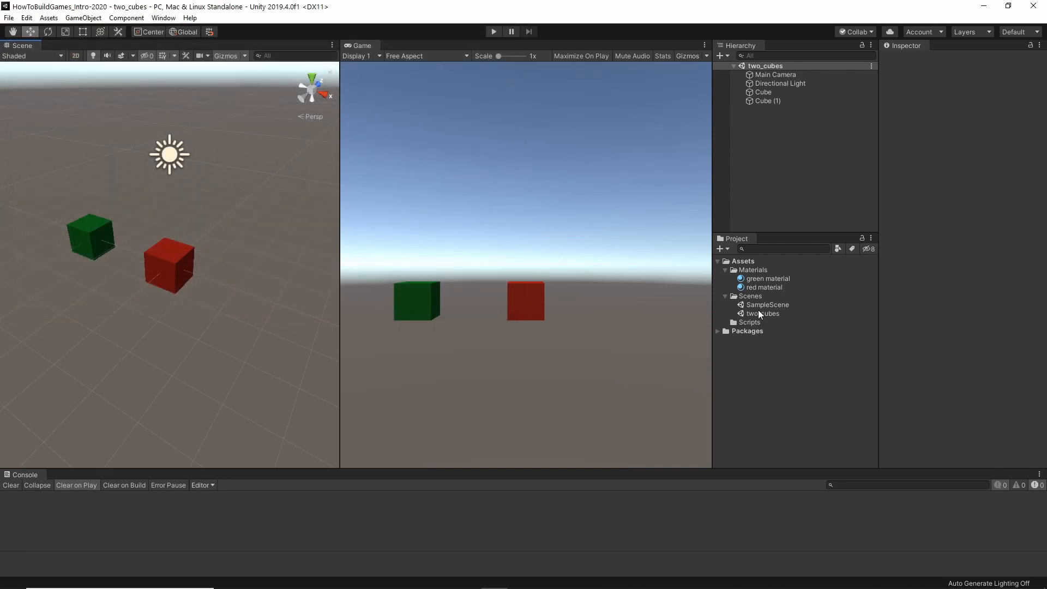
# Open SampleScene for comparison and return to the two_cubes scene.
pyautogui.doubleClick(758, 304)
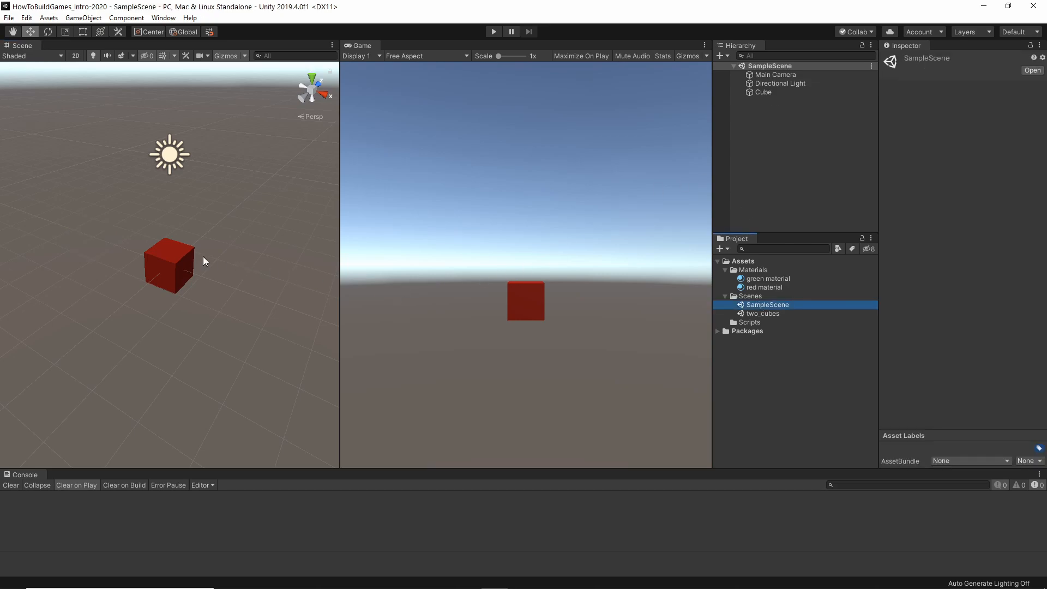
pyautogui.doubleClick(765, 314)
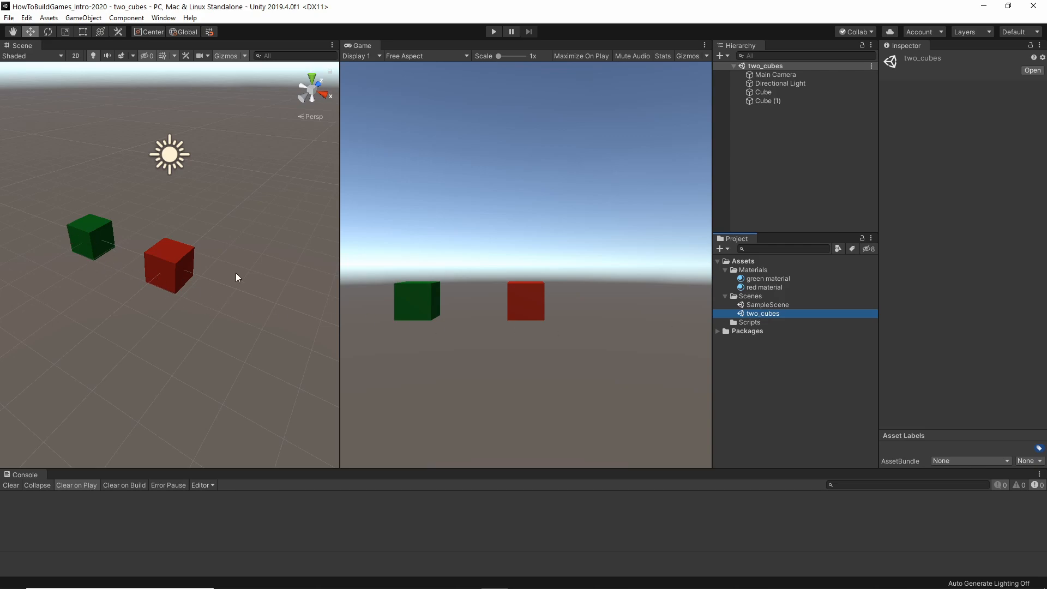
# Raise the green cube to about Y 2.69 and move the red cube to about X 2.13.
pyautogui.click(94, 236)
pyautogui.moveTo(89, 203); pyautogui.dragTo(83, 112)
pyautogui.click(179, 261)
pyautogui.moveTo(273, 293); pyautogui.dragTo(277, 293)
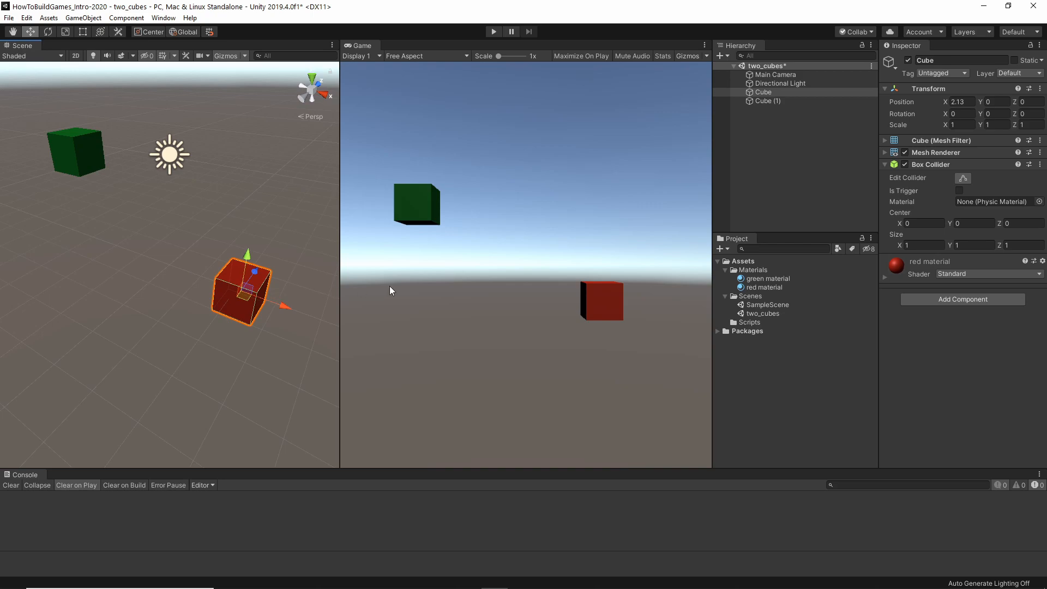
# Save the repositioned cubes in the two_cubes scene.
pyautogui.click(9, 17)
pyautogui.click(17, 60)
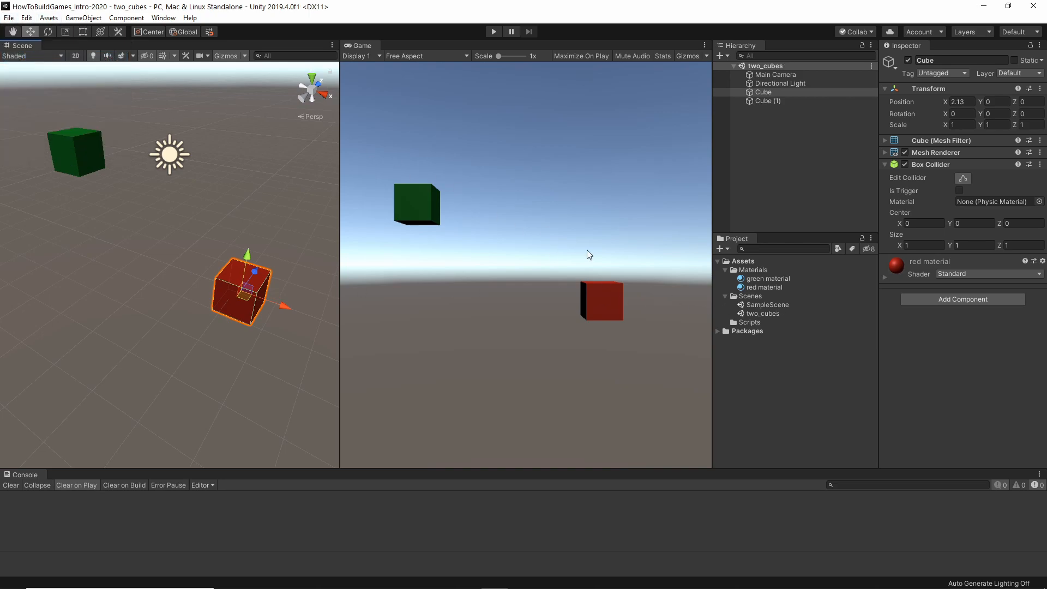
# Alternate between SampleScene and two_cubes to compare their contents, ending with two_cubes open.
pyautogui.doubleClick(763, 305)
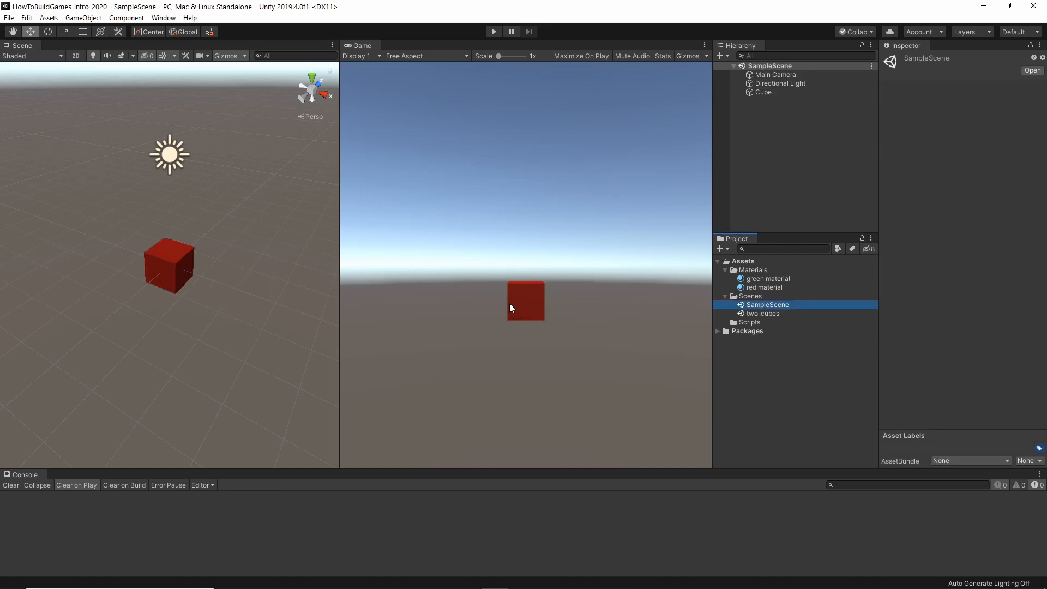
pyautogui.doubleClick(777, 313)
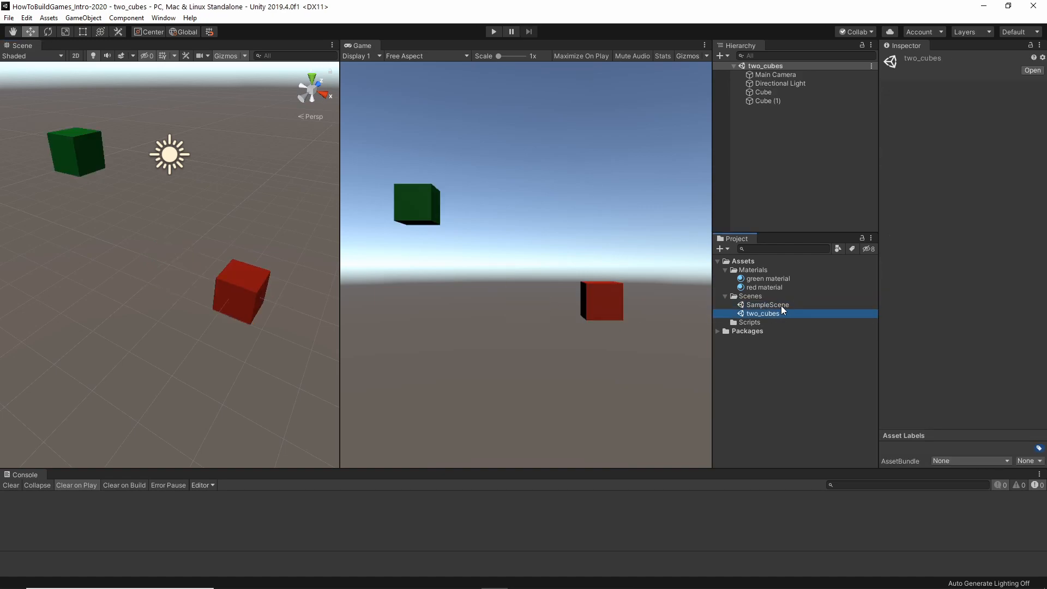
pyautogui.click(781, 306)
pyautogui.click(782, 305)
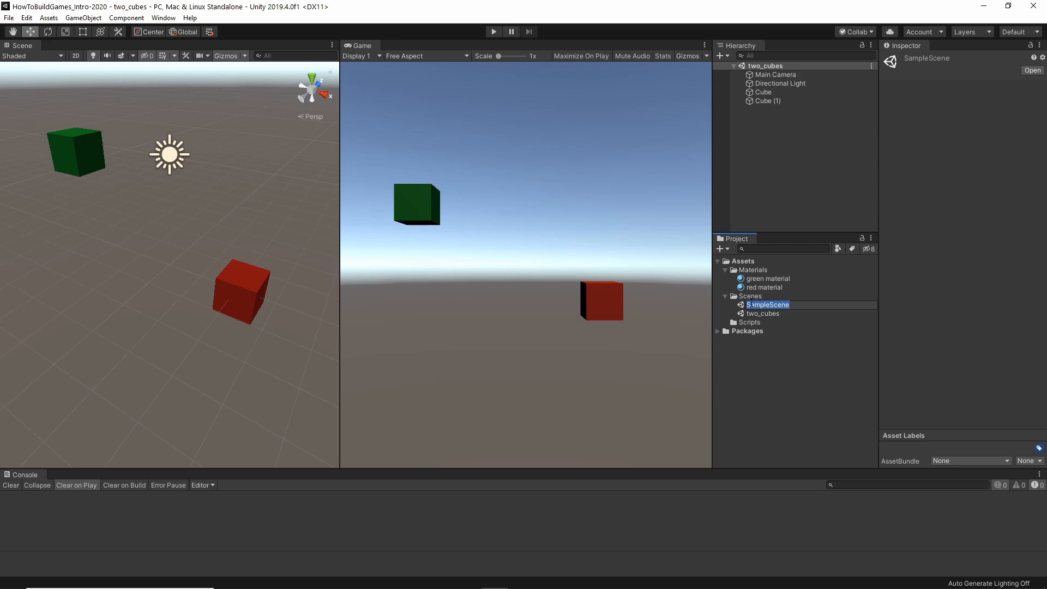
pyautogui.doubleClick(744, 306)
pyautogui.doubleClick(761, 314)
pyautogui.doubleClick(762, 306)
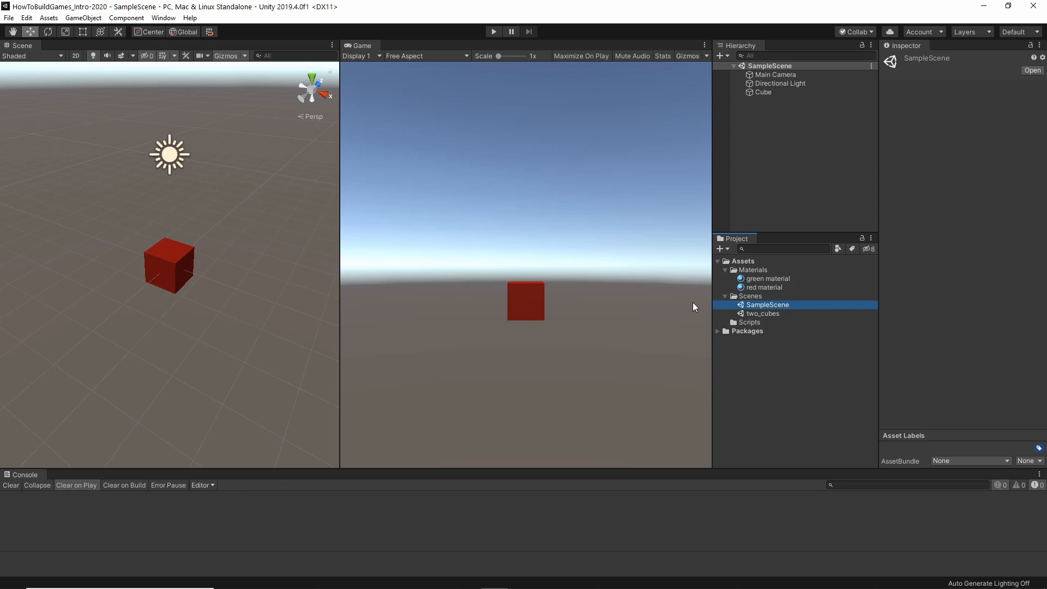
pyautogui.doubleClick(770, 314)
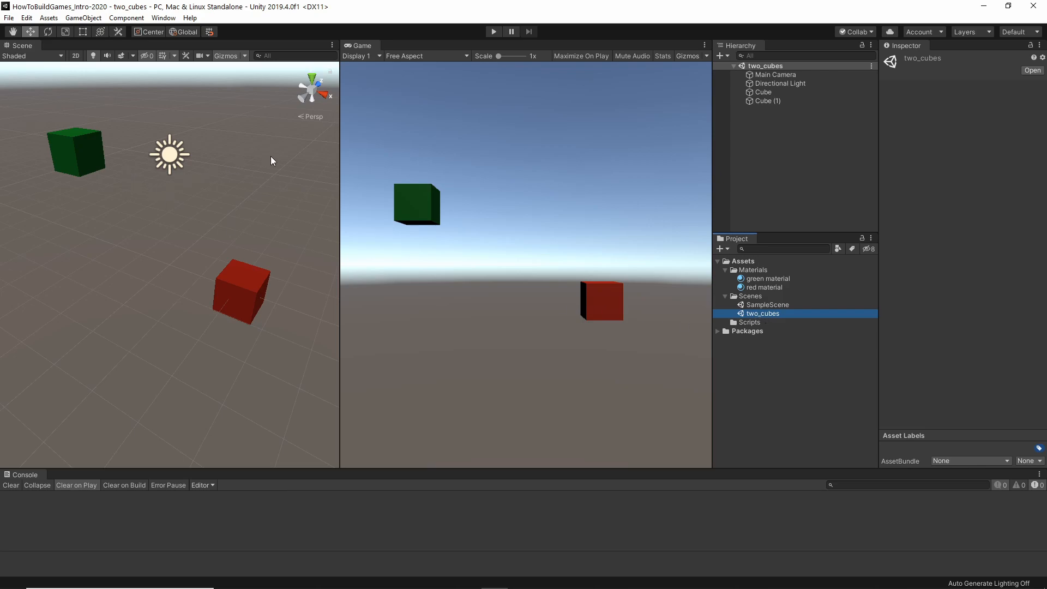
# Select both the red and green cubes and duplicate them together.
pyautogui.click(764, 91)
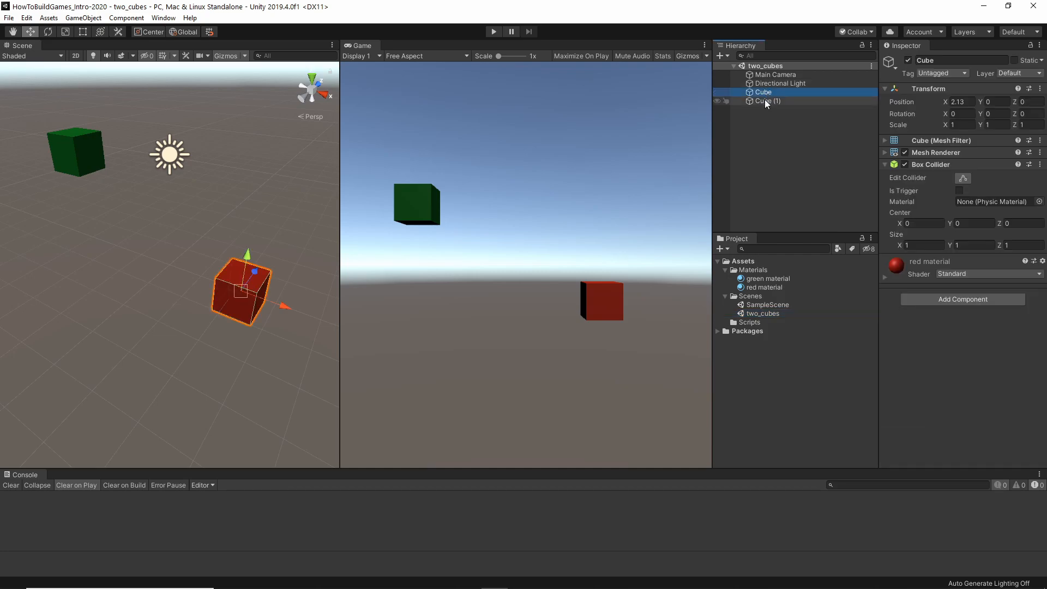
pyautogui.keyDown('ctrl'); pyautogui.click(763, 100); pyautogui.keyUp('ctrl')
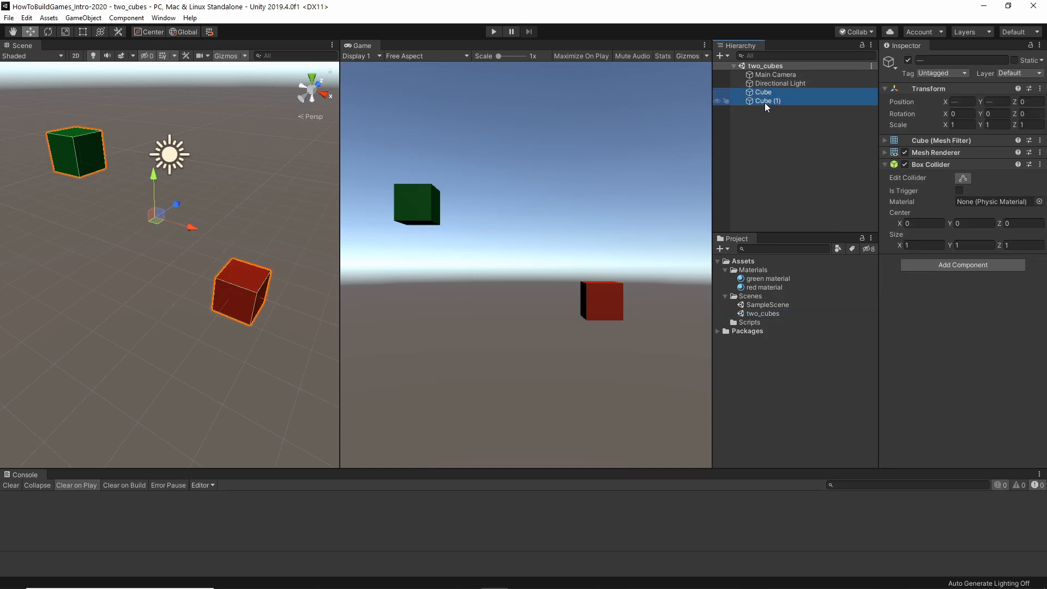
pyautogui.hotkey('ctrl', 'd')
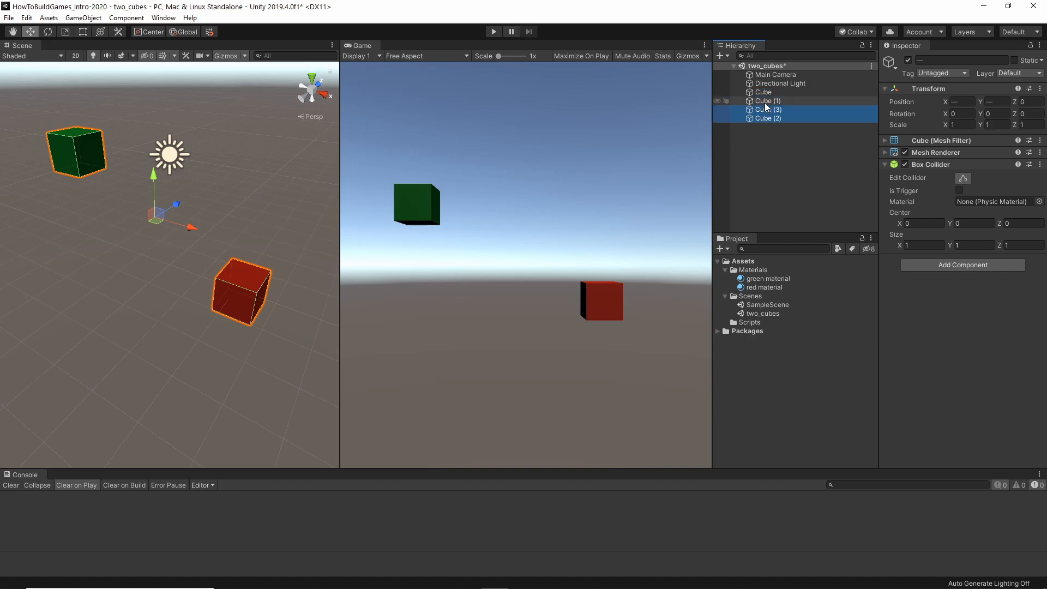
# Duplicate all four cubes together and move the new copies down along Y by about 2.66 units.
pyautogui.rightClick(765, 103)
pyautogui.click(759, 94)
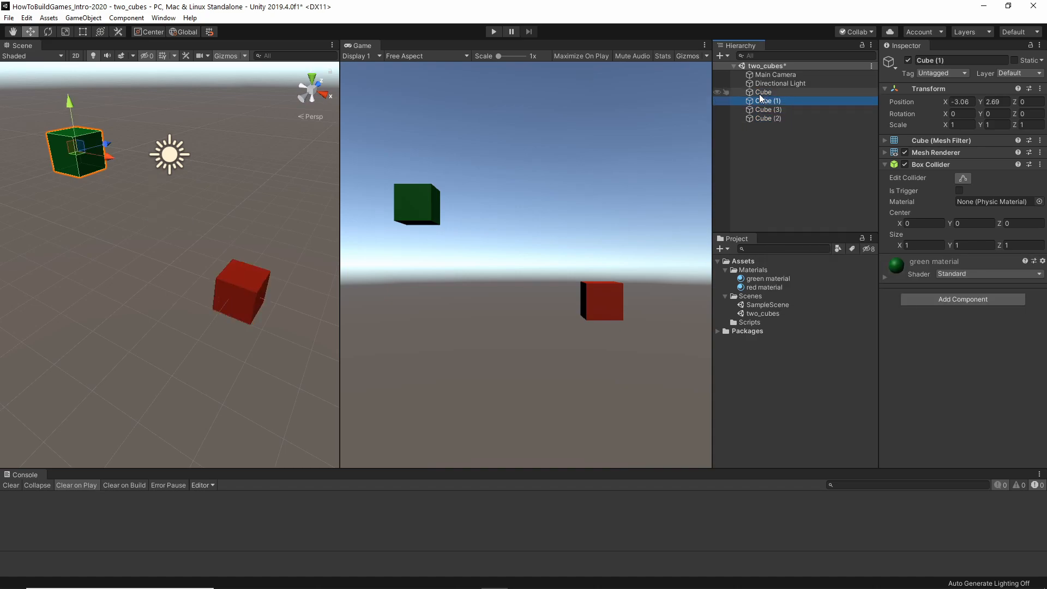
pyautogui.click(762, 92)
pyautogui.keyDown('shift'); pyautogui.click(763, 118); pyautogui.keyUp('shift')
pyautogui.rightClick(764, 118)
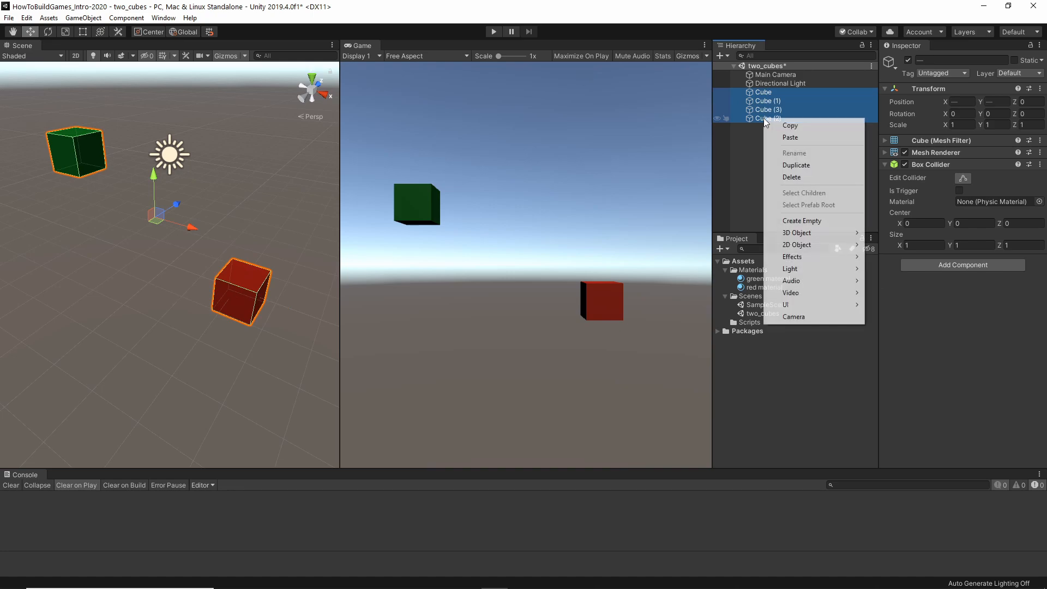
pyautogui.click(795, 165)
pyautogui.moveTo(153, 174); pyautogui.dragTo(159, 262)
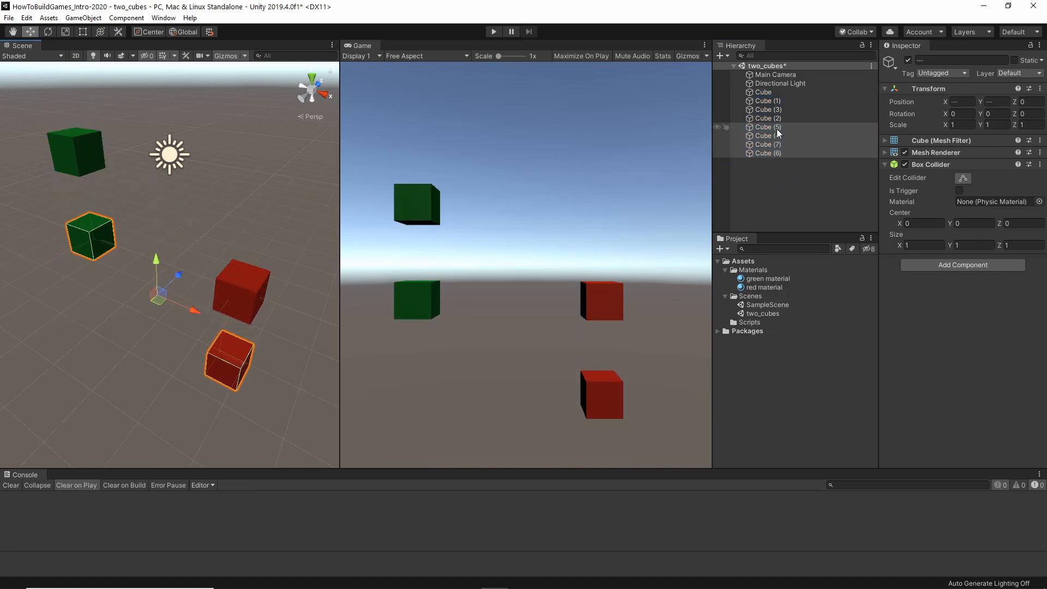
# Separate the four overlapping red cubes in the Scene view, moving them individually to scattered positions.
pyautogui.click(231, 334)
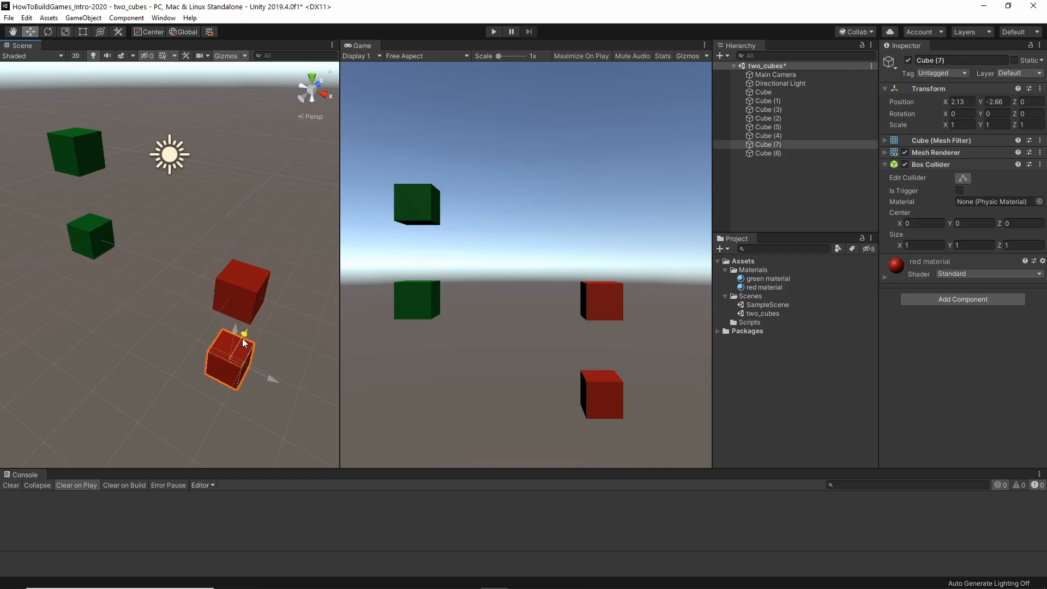
pyautogui.moveTo(243, 346); pyautogui.dragTo(278, 284)
pyautogui.scroll(-5, 246, 316)
pyautogui.keyDown('alt'); pyautogui.moveTo(210, 324); pyautogui.dragTo(236, 303); pyautogui.keyUp('alt')
pyautogui.click(192, 296)
pyautogui.click(219, 284)
pyautogui.click(197, 270)
pyautogui.click(217, 273)
pyautogui.moveTo(228, 267); pyautogui.dragTo(210, 225)
pyautogui.click(222, 265)
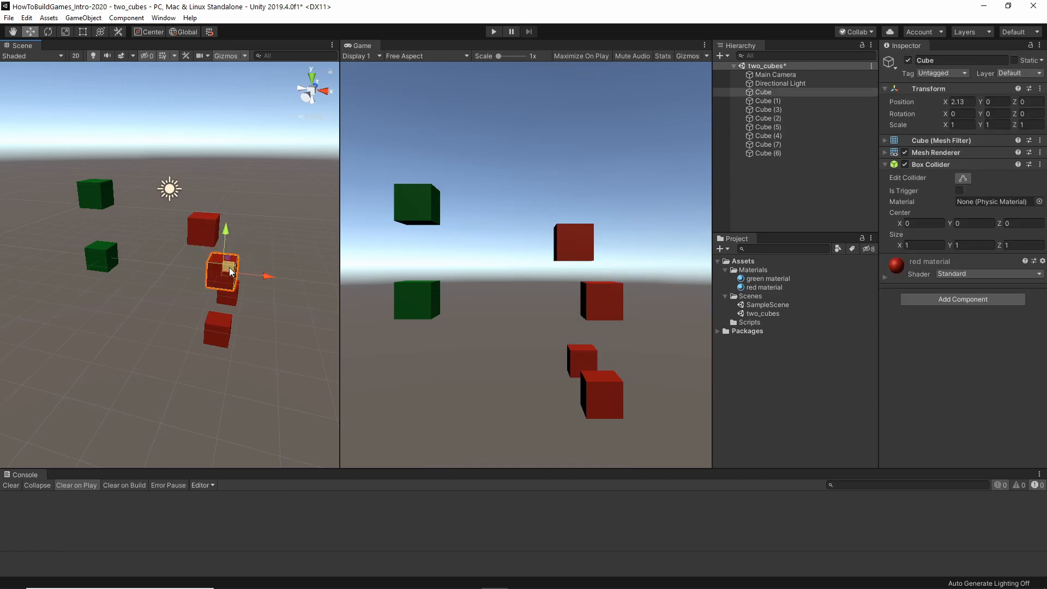
pyautogui.moveTo(229, 268); pyautogui.dragTo(278, 248)
pyautogui.click(231, 297)
pyautogui.moveTo(231, 298); pyautogui.dragTo(161, 304)
# Spread the four overlapping green cubes apart individually, placing Cube (1) at about X -4.03, Y 2.16.
pyautogui.click(93, 259)
pyautogui.moveTo(98, 261); pyautogui.dragTo(52, 292)
pyautogui.click(101, 264)
pyautogui.moveTo(101, 265); pyautogui.dragTo(150, 223)
pyautogui.click(95, 196)
pyautogui.moveTo(94, 197); pyautogui.dragTo(81, 134)
pyautogui.click(96, 194)
pyautogui.moveTo(95, 194); pyautogui.dragTo(76, 206)
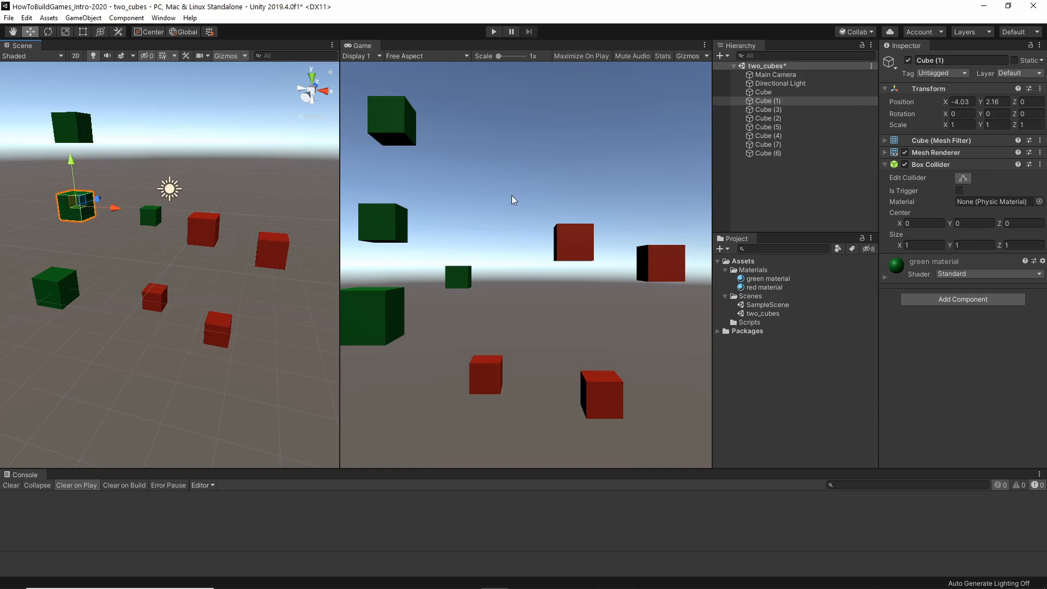
# Select all eight cubes, duplicate them together, and move the copies farther from the camera along Z.
pyautogui.click(764, 92)
pyautogui.keyDown('shift'); pyautogui.click(775, 154); pyautogui.keyUp('shift')
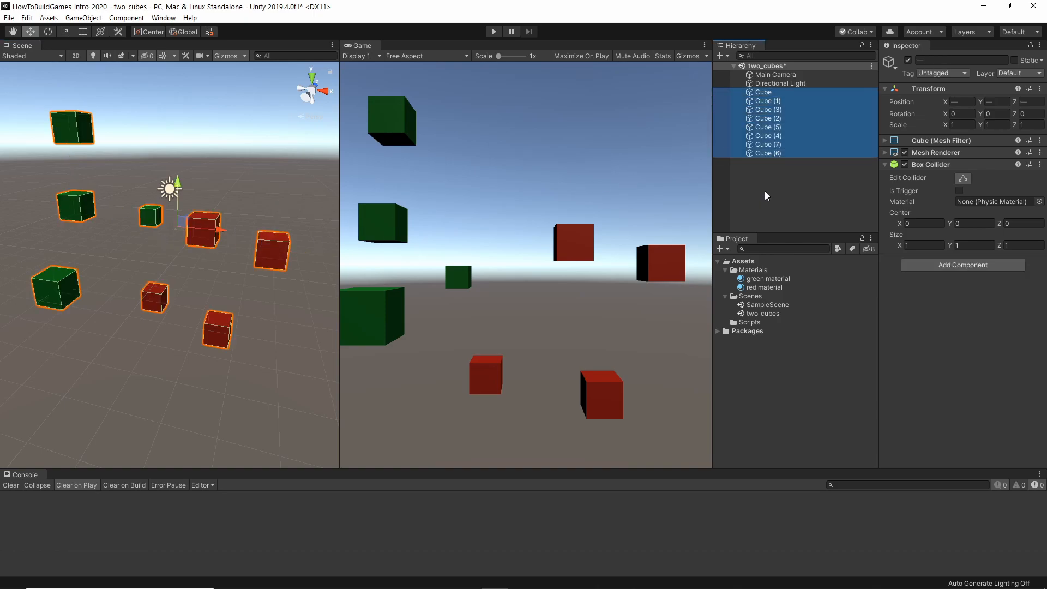
pyautogui.hotkey('ctrl', 'd')
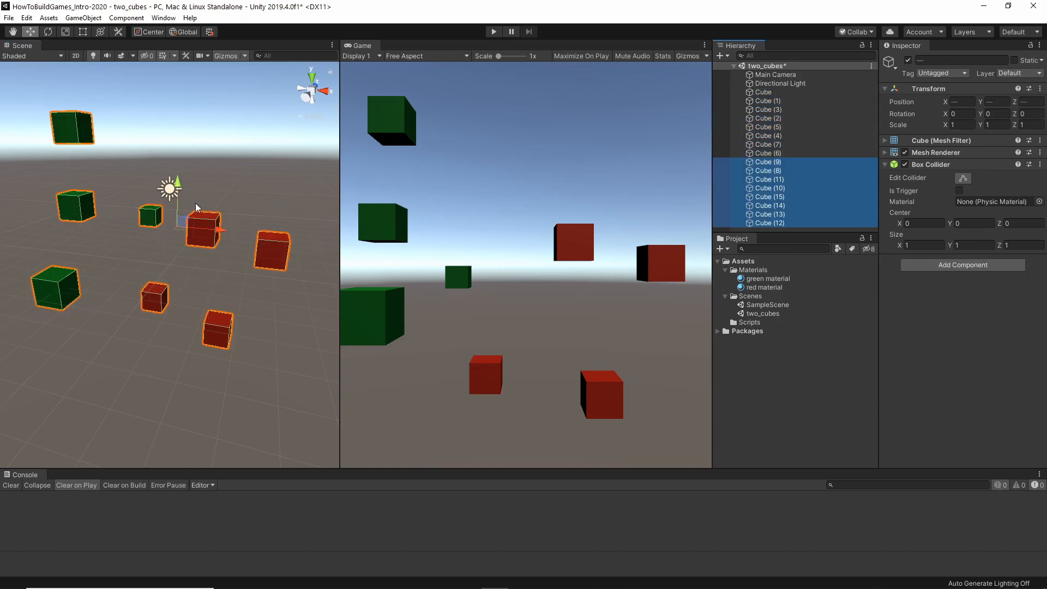
pyautogui.keyDown('alt'); pyautogui.moveTo(198, 213); pyautogui.dragTo(157, 262); pyautogui.keyUp('alt')
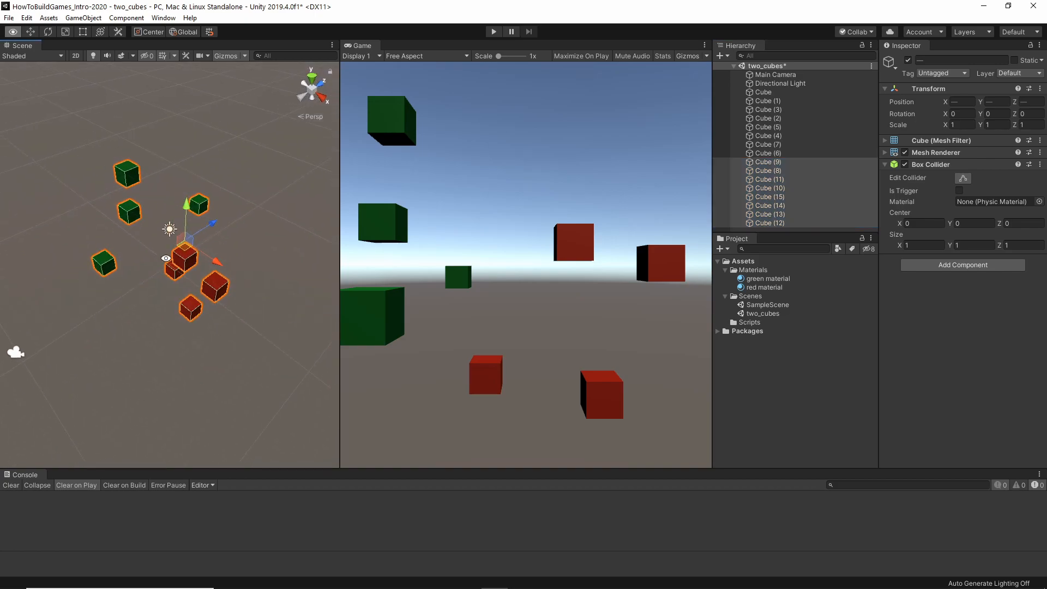
pyautogui.moveTo(212, 222); pyautogui.dragTo(588, 290)
# Duplicate the eight copied cubes again, move the new set farther back along Z, and raise it slightly along Y.
pyautogui.hotkey('ctrl', 'd')
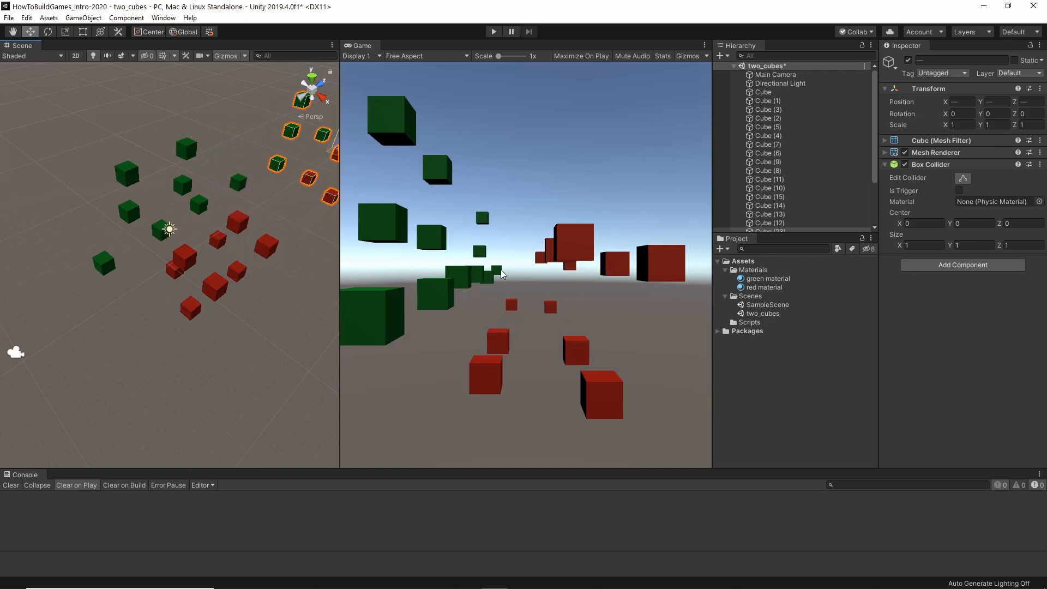
pyautogui.keyDown('alt'); pyautogui.moveTo(216, 282); pyautogui.dragTo(305, 220); pyautogui.keyUp('alt')
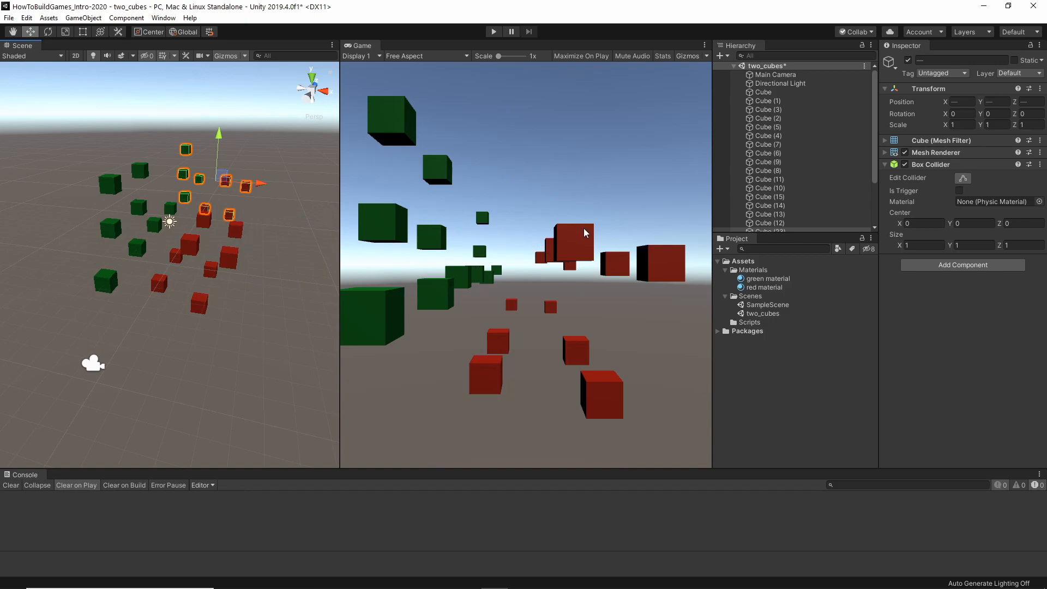
pyautogui.moveTo(220, 134); pyautogui.dragTo(220, 128)
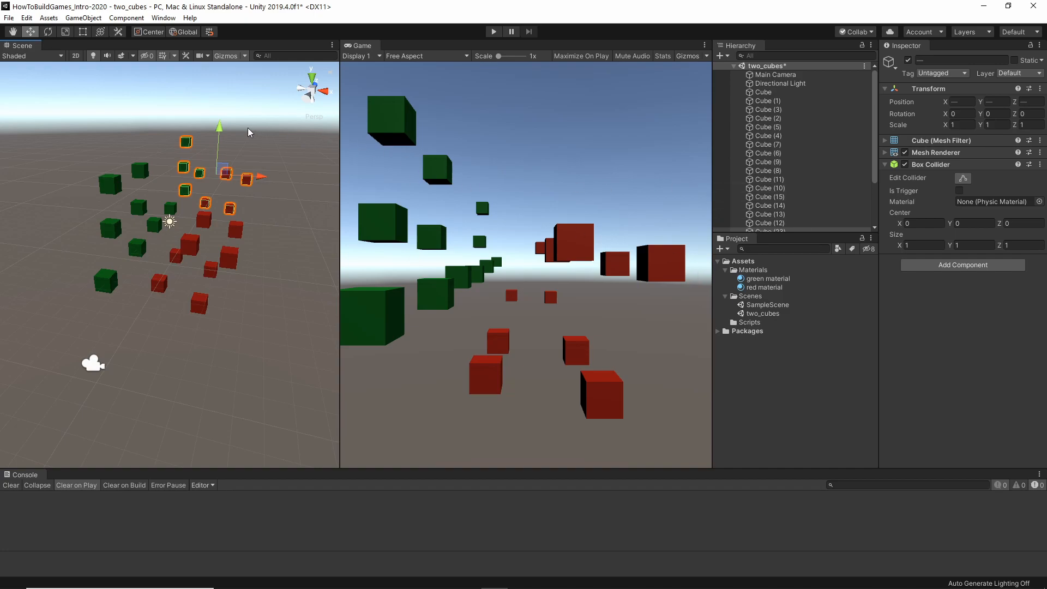
# Save the expanded scene as a new scene named two_cubes_02 in the Scenes folder.
pyautogui.click(11, 18)
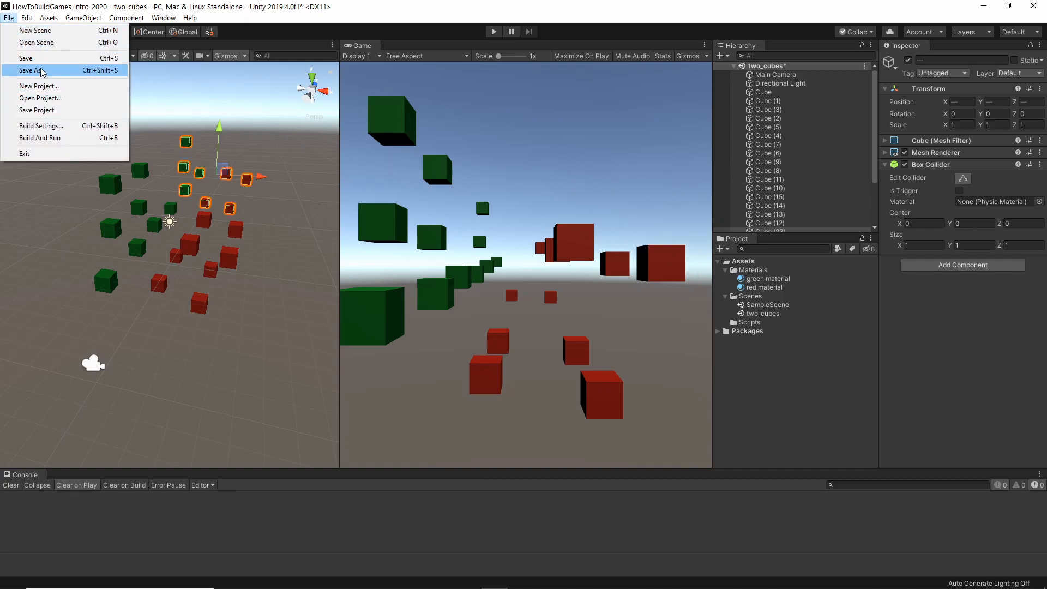
pyautogui.click(49, 71)
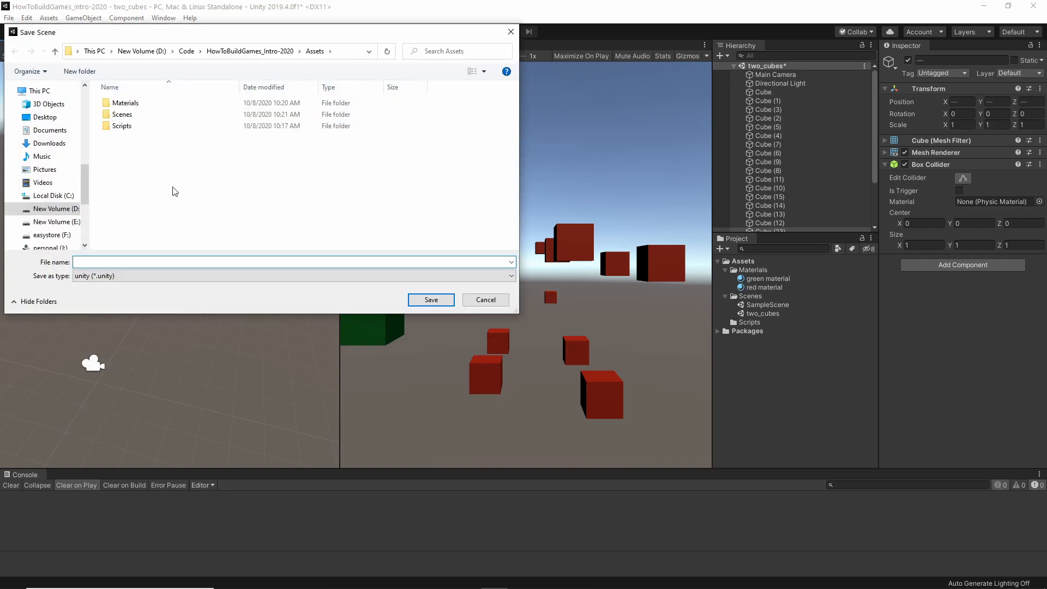
pyautogui.click(98, 261)
pyautogui.write('many_cubes')
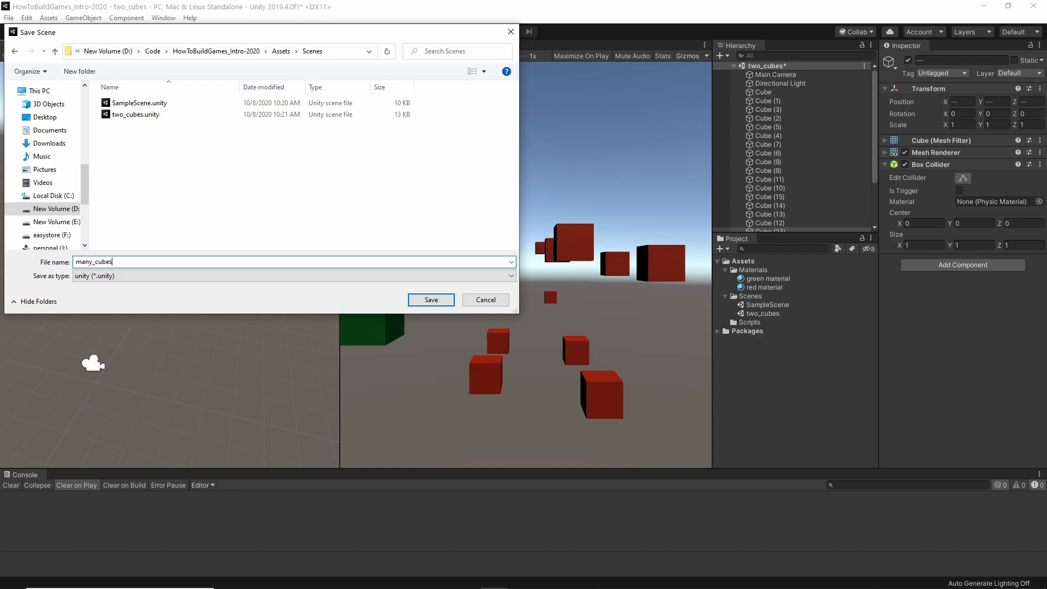
pyautogui.hotkey('ctrl', 'a')
pyautogui.write('two_cub')
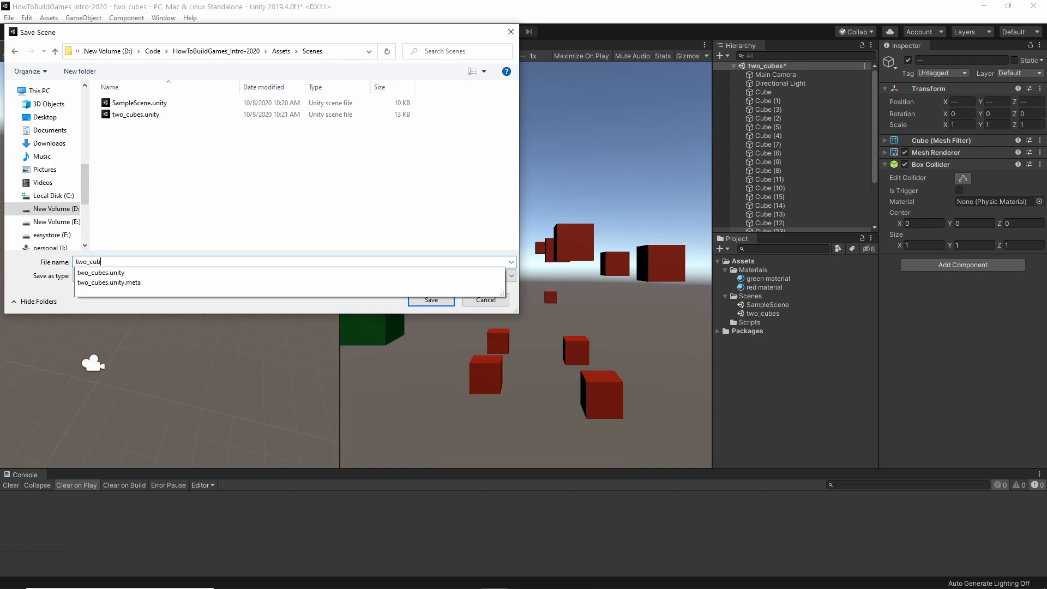
pyautogui.write('es_01')
pyautogui.press('BackSpace')
pyautogui.write('2')
pyautogui.press('Return')
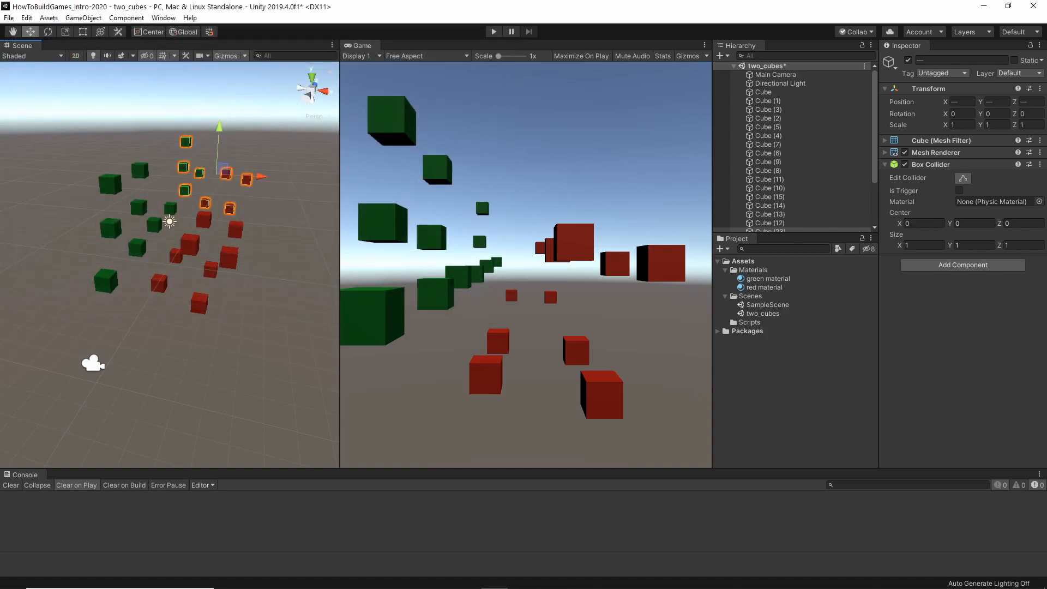
# Open two_cubes and return to two_cubes_02 to compare the two scenes.
pyautogui.doubleClick(770, 314)
pyautogui.click(767, 323)
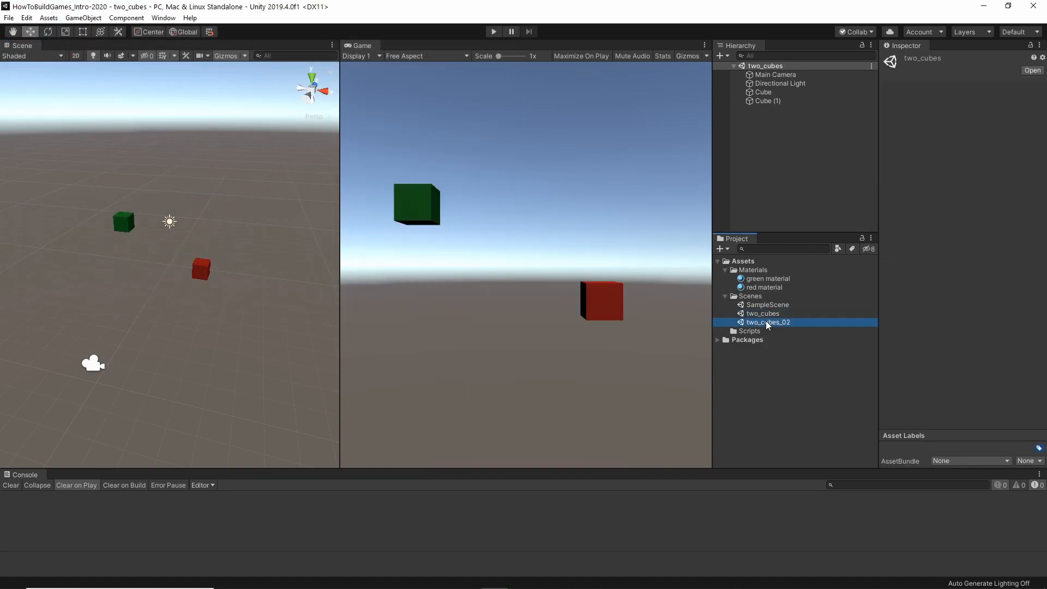
pyautogui.doubleClick(768, 323)
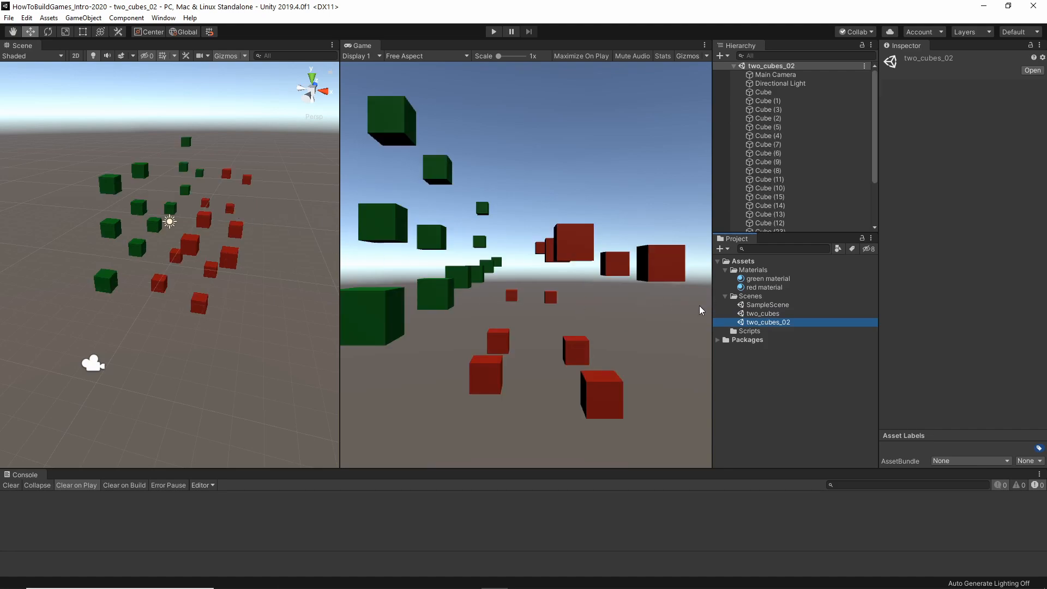
# Rename the two_cubes_02 scene asset to two_cubes_02-many and reload the open scene.
pyautogui.rightClick(771, 325)
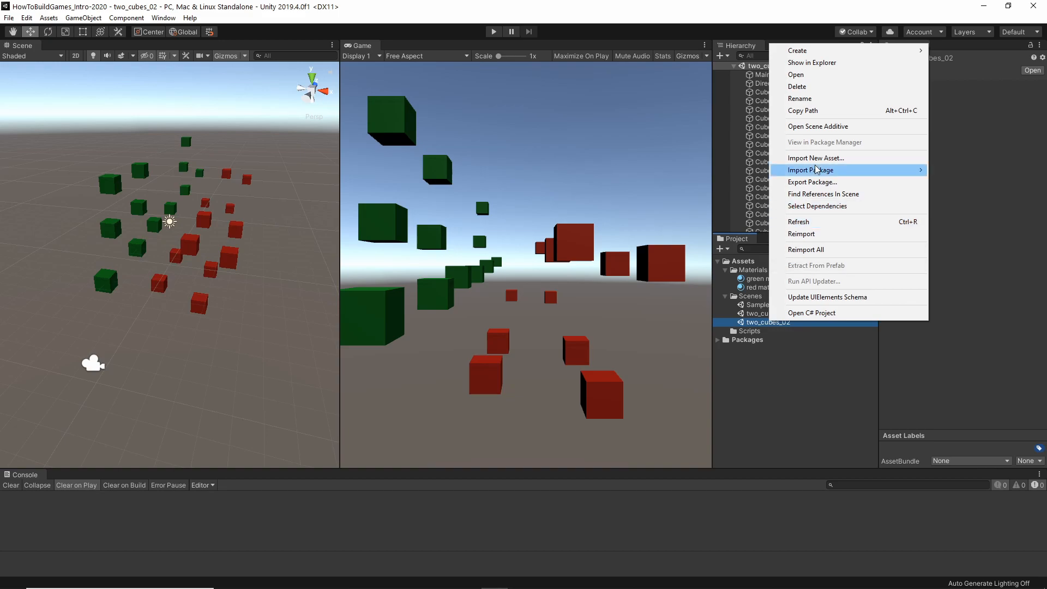
pyautogui.click(799, 99)
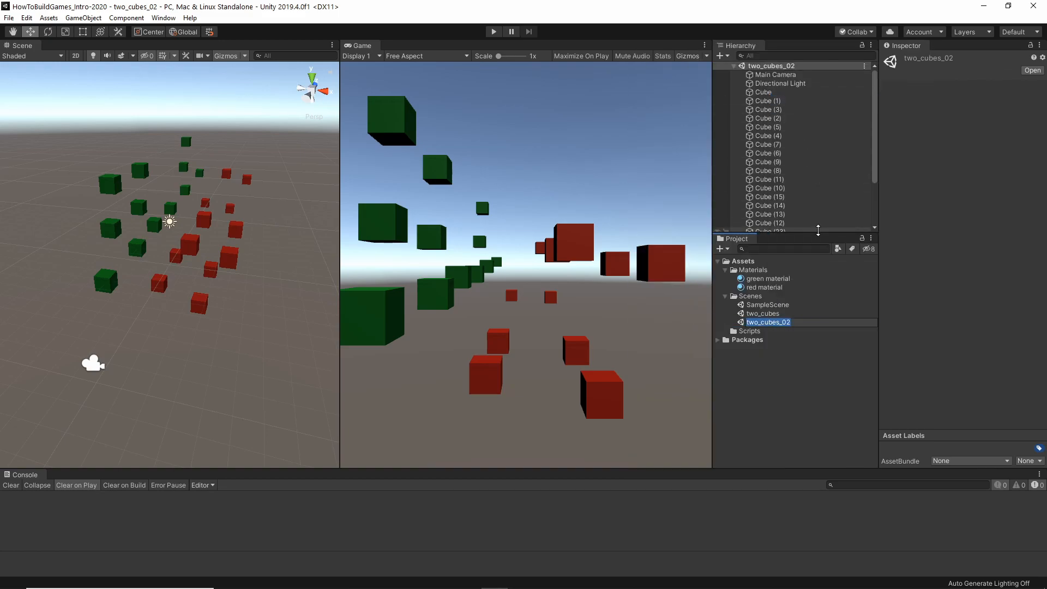
pyautogui.write('-many')
pyautogui.press('Return')
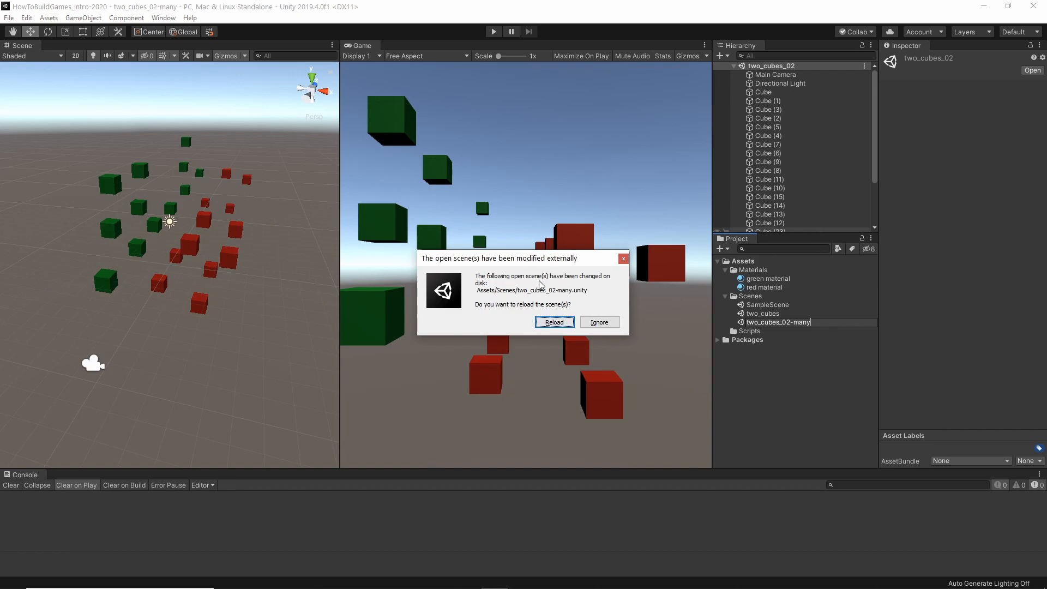
pyautogui.click(552, 322)
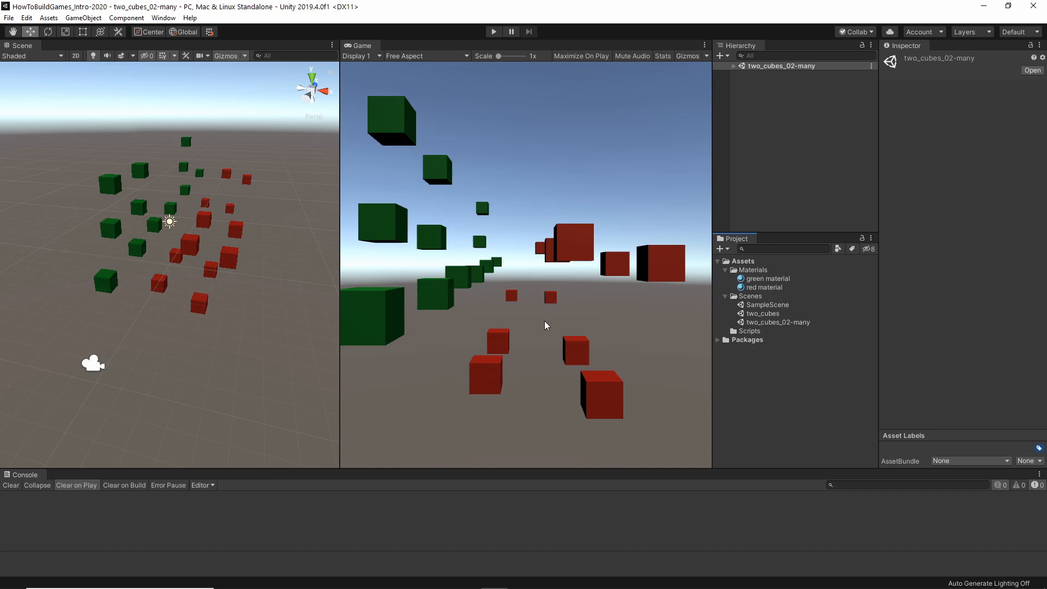
# Switch between two_cubes and SampleScene to review their contents, ending with SampleScene open.
pyautogui.click(774, 322)
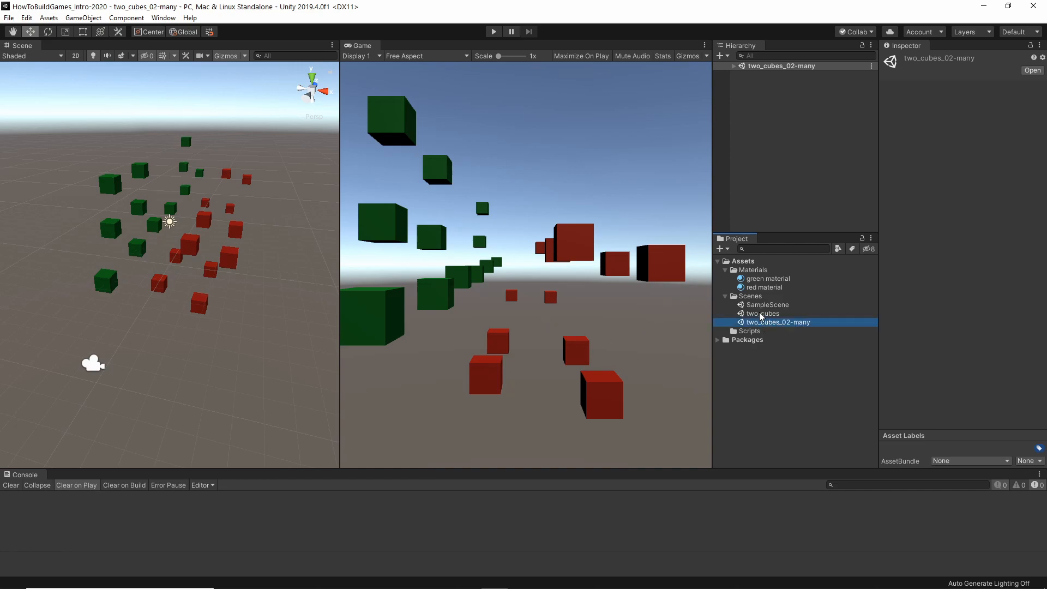
pyautogui.doubleClick(763, 315)
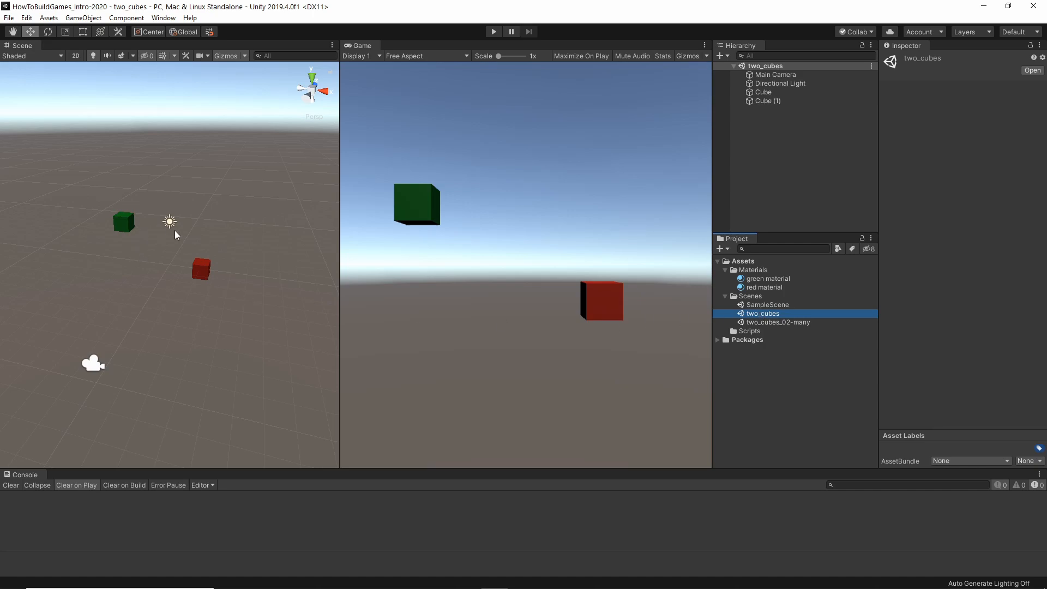
pyautogui.doubleClick(753, 306)
pyautogui.doubleClick(763, 314)
pyautogui.doubleClick(764, 307)
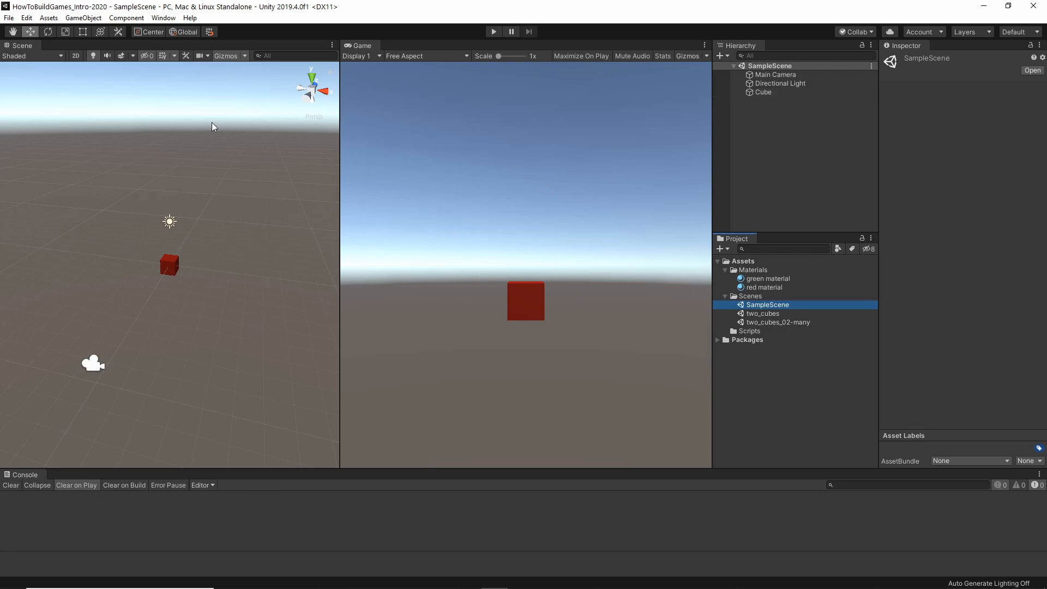
# Dock the Game view together with the Scene view in one shared area and alternate between the two.
pyautogui.click(523, 281)
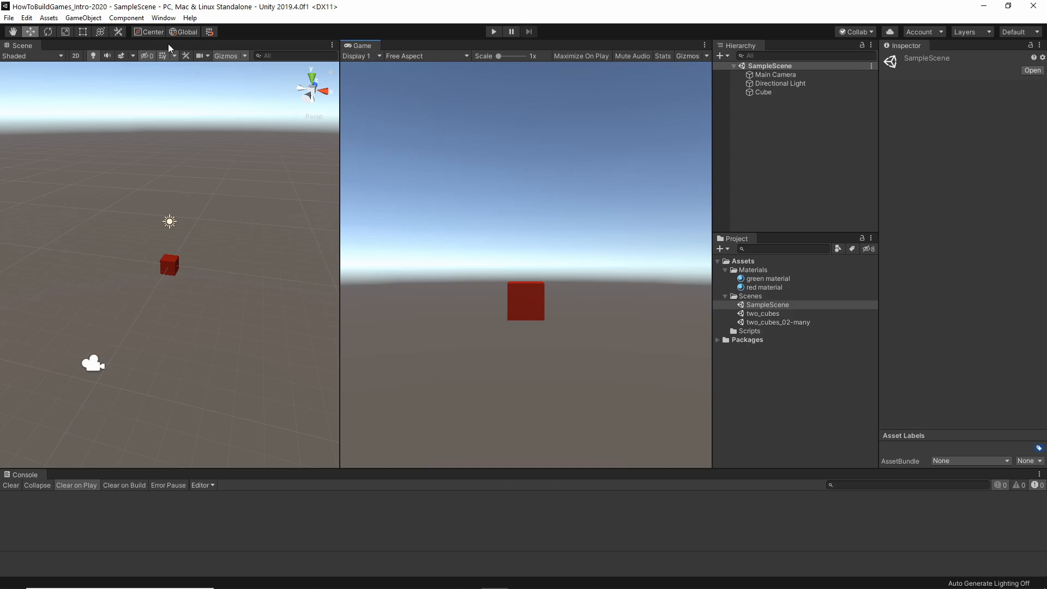
pyautogui.moveTo(362, 45); pyautogui.dragTo(70, 44)
pyautogui.moveTo(314, 130); pyautogui.dragTo(709, 131)
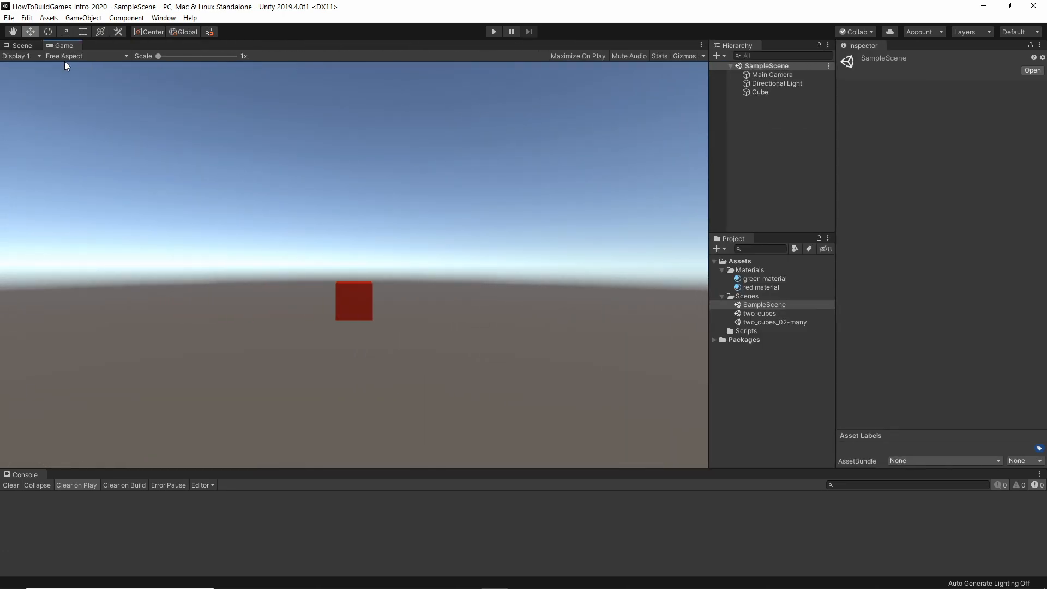
pyautogui.click(24, 46)
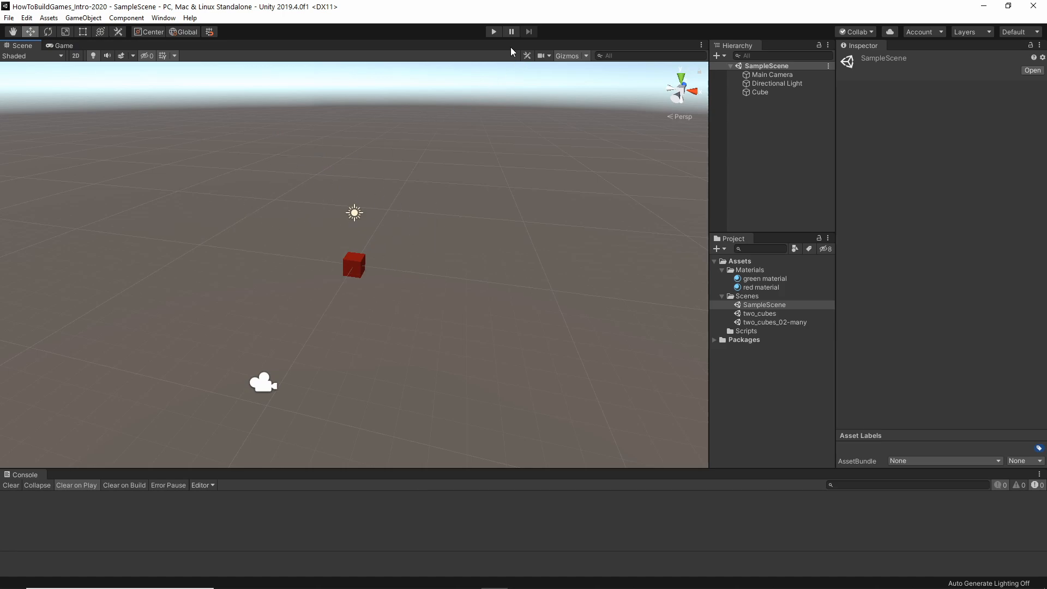
pyautogui.click(59, 46)
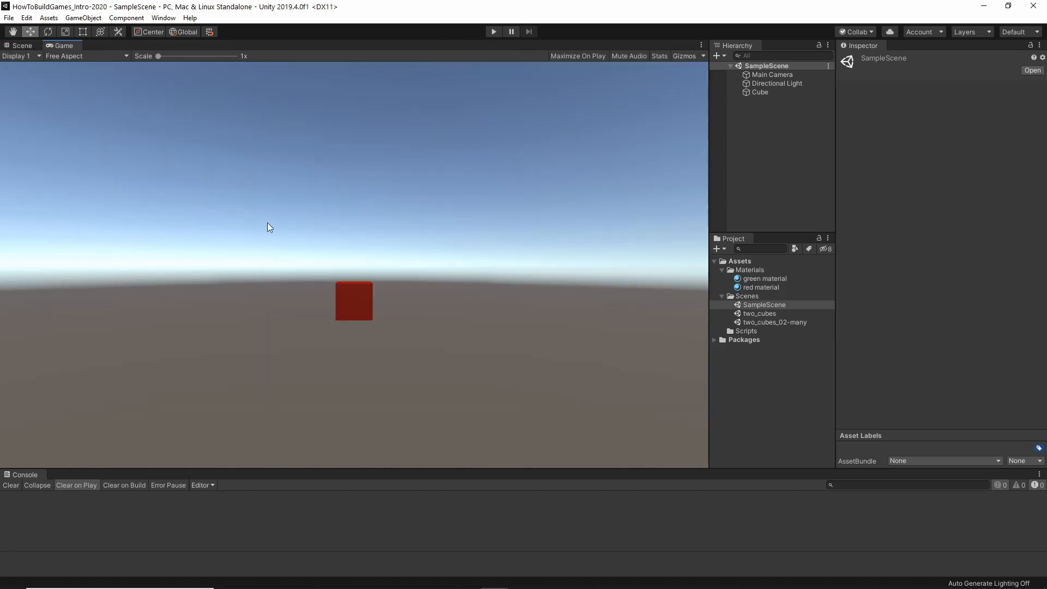
pyautogui.click(23, 46)
# Dock the Game view beside the Scene view again and give both about equal width.
pyautogui.moveTo(64, 45); pyautogui.dragTo(550, 238)
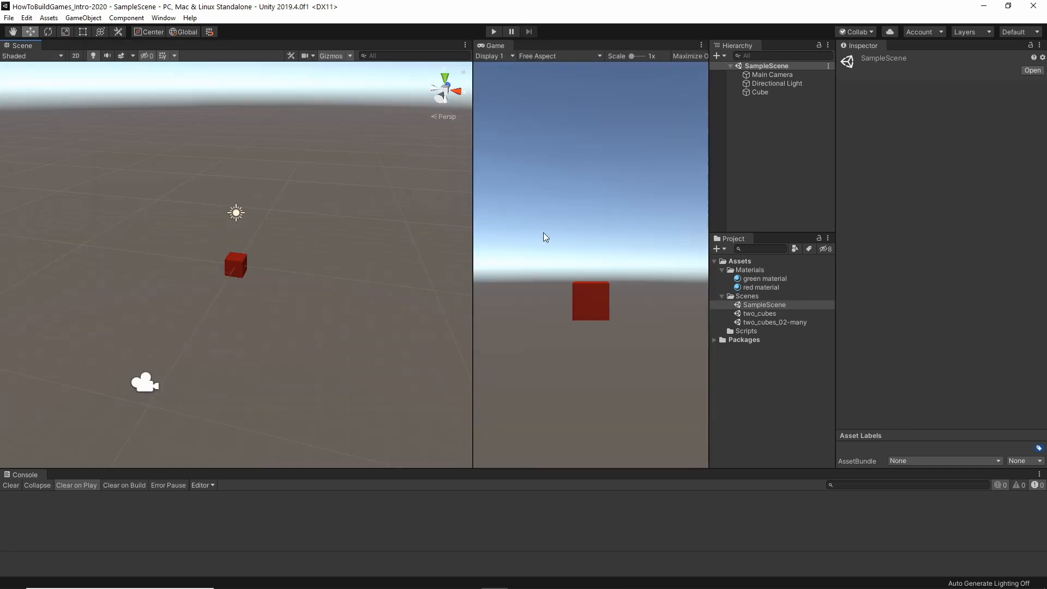
pyautogui.moveTo(479, 210); pyautogui.dragTo(343, 211)
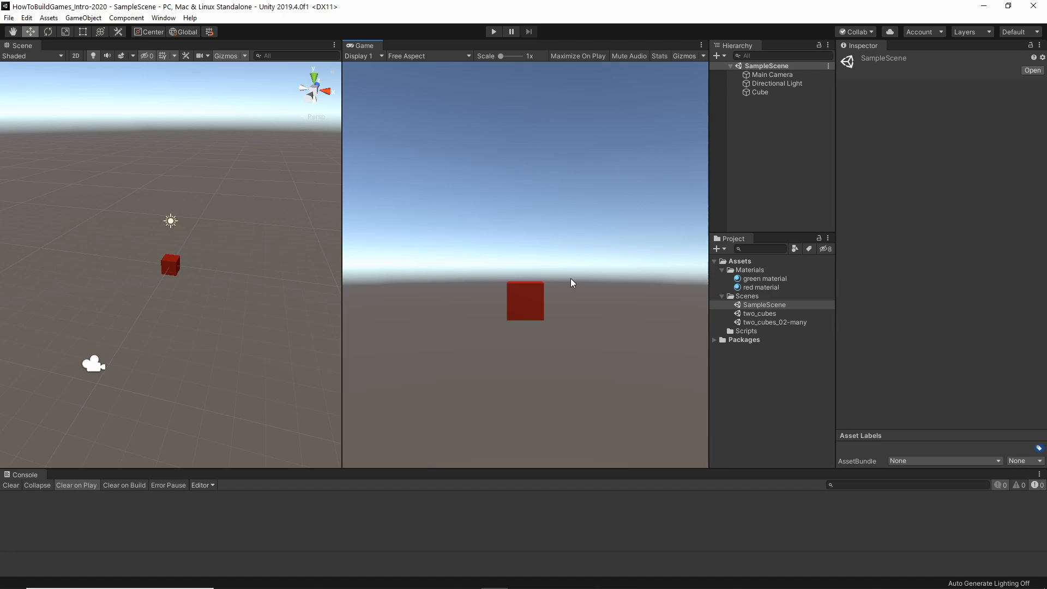
# Inspect the Playmode tint color in the Colors preferences, leaving the preferences without changing it.
pyautogui.click(27, 18)
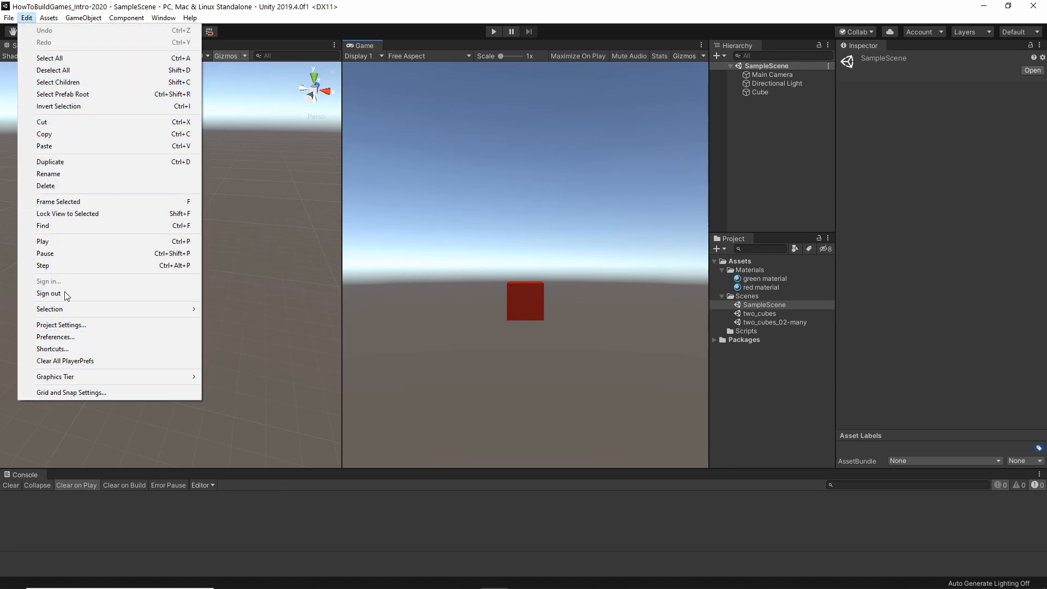
pyautogui.click(65, 337)
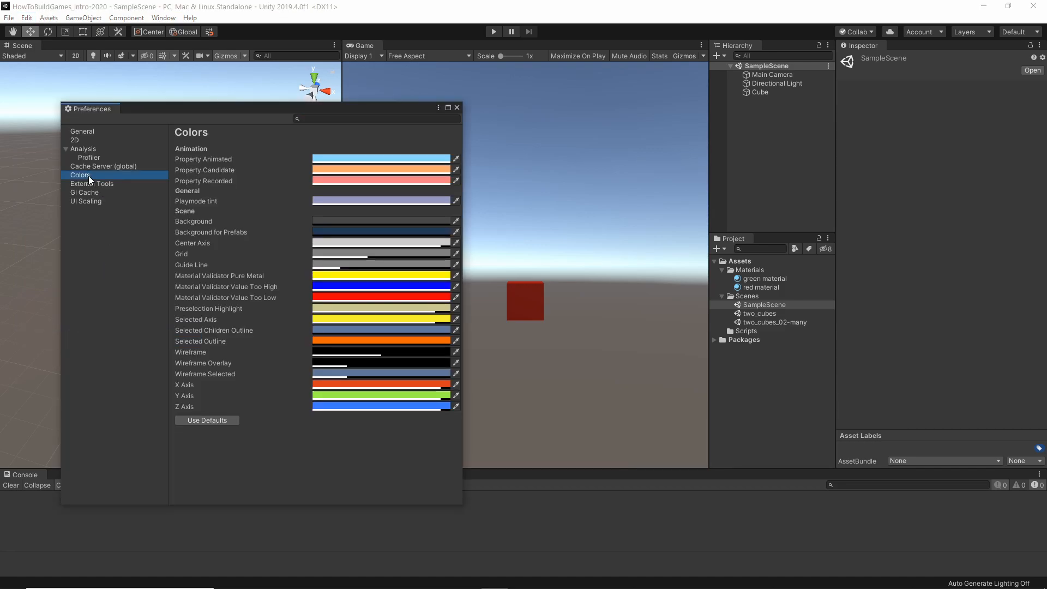
pyautogui.click(333, 201)
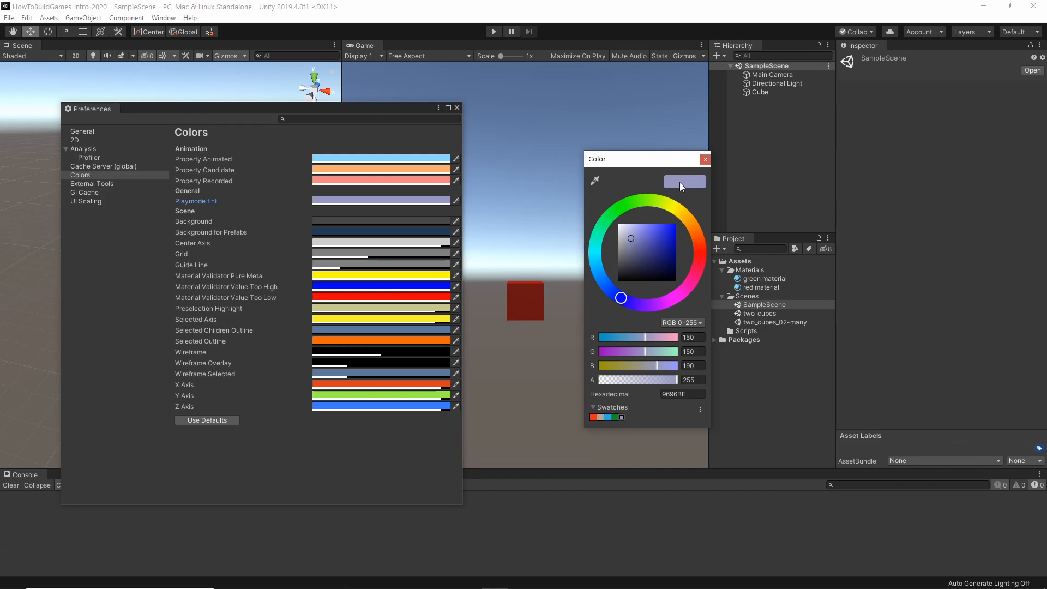
pyautogui.click(705, 160)
pyautogui.click(458, 108)
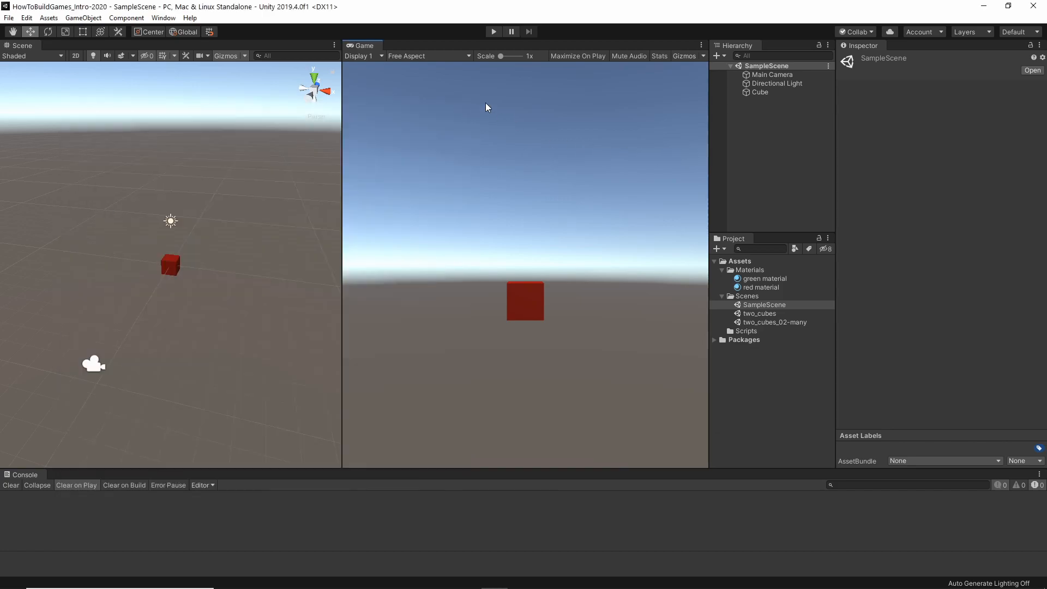
# Run SampleScene in Play mode, stop it, and start Play mode again.
pyautogui.click(493, 32)
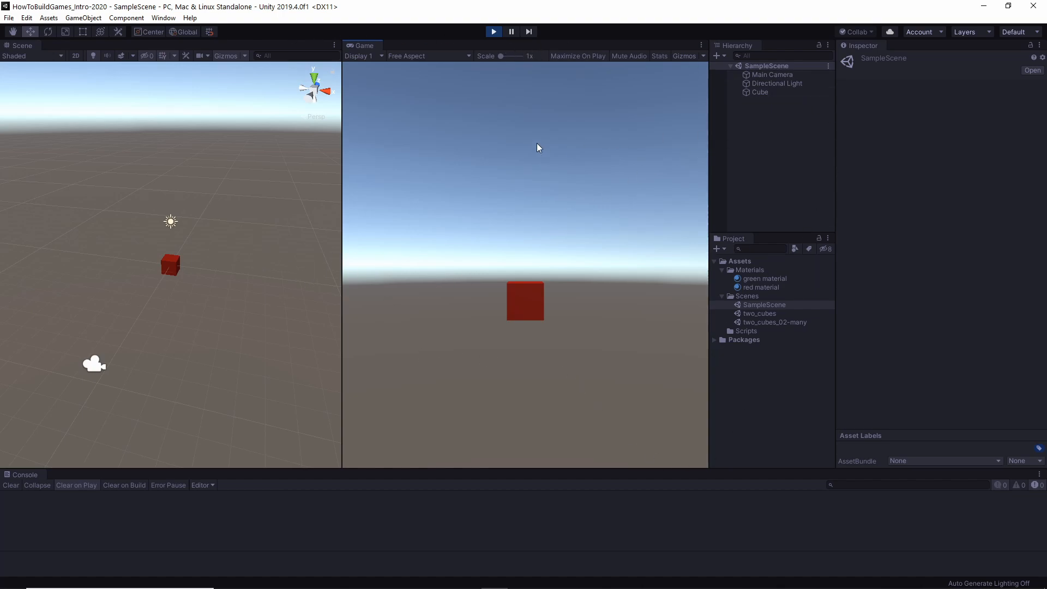
pyautogui.click(494, 32)
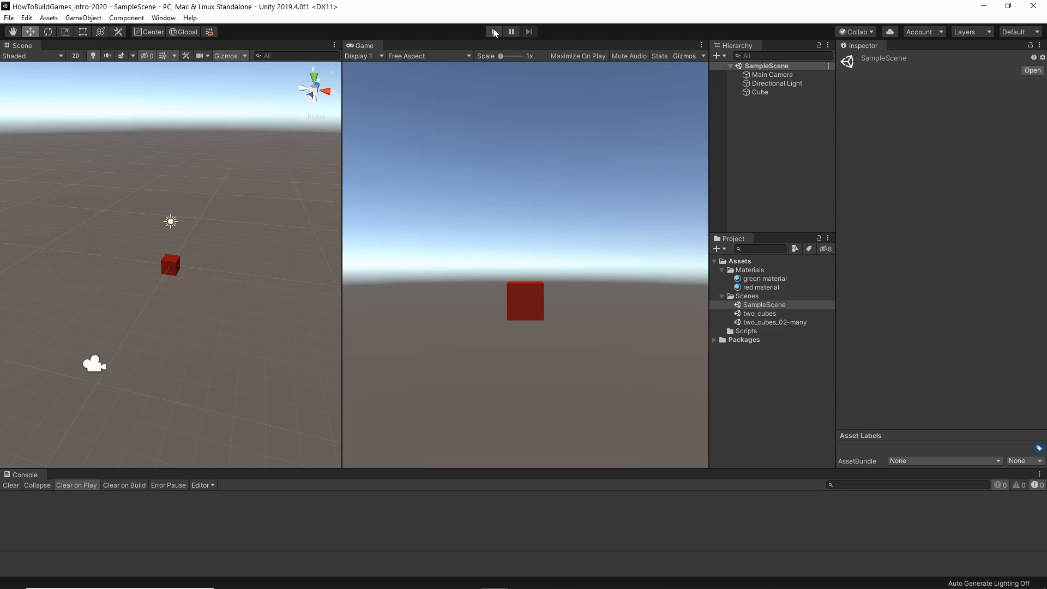
pyautogui.click(493, 32)
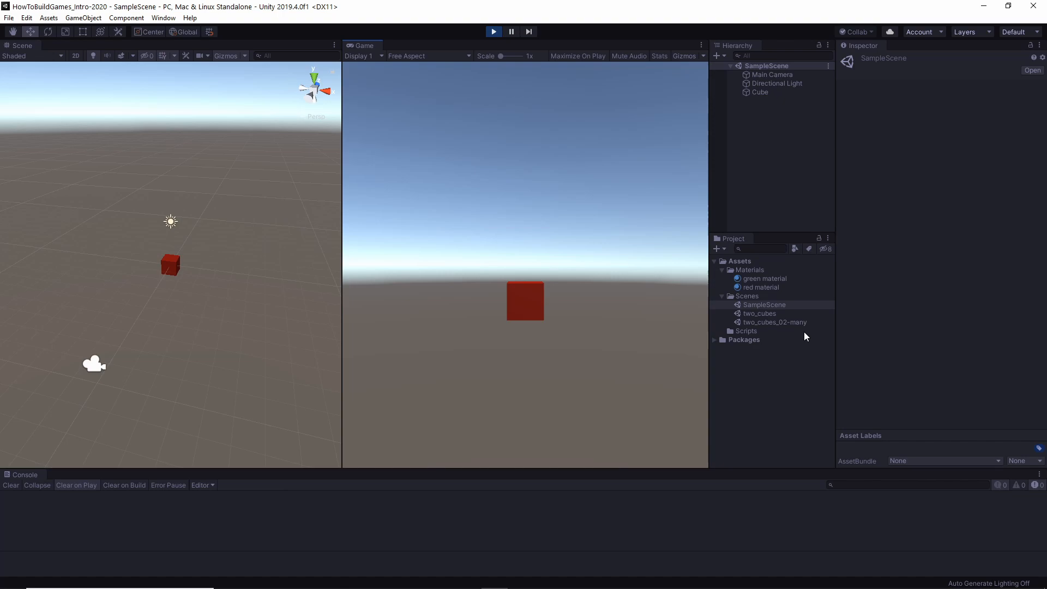
# Make the Hierarchy taller and duplicate Cube twice, placing one copy above it and the other beside it at X 2.82.
pyautogui.moveTo(781, 235); pyautogui.dragTo(780, 307)
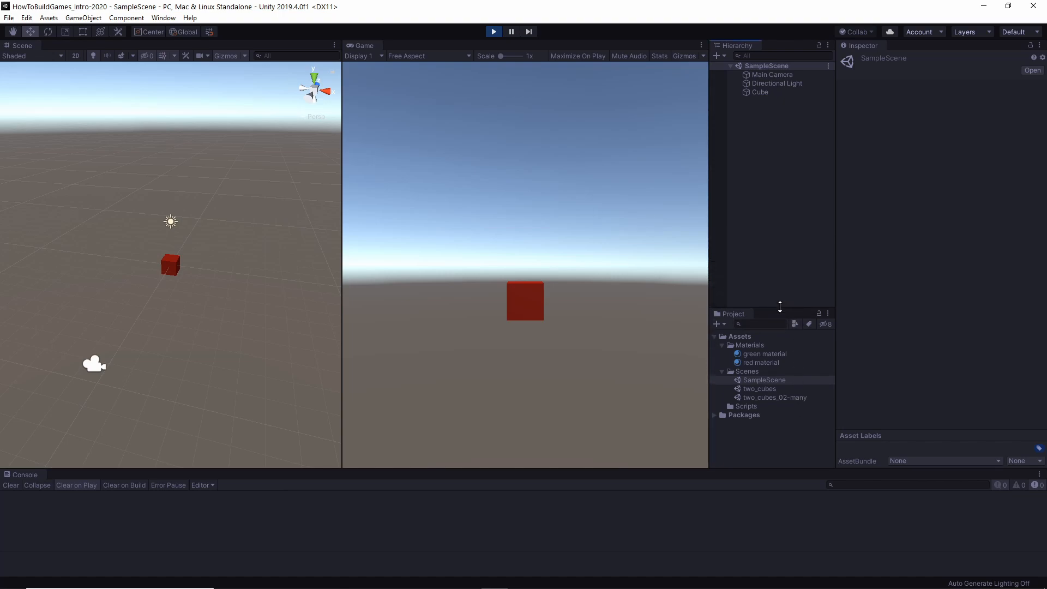
pyautogui.click(761, 91)
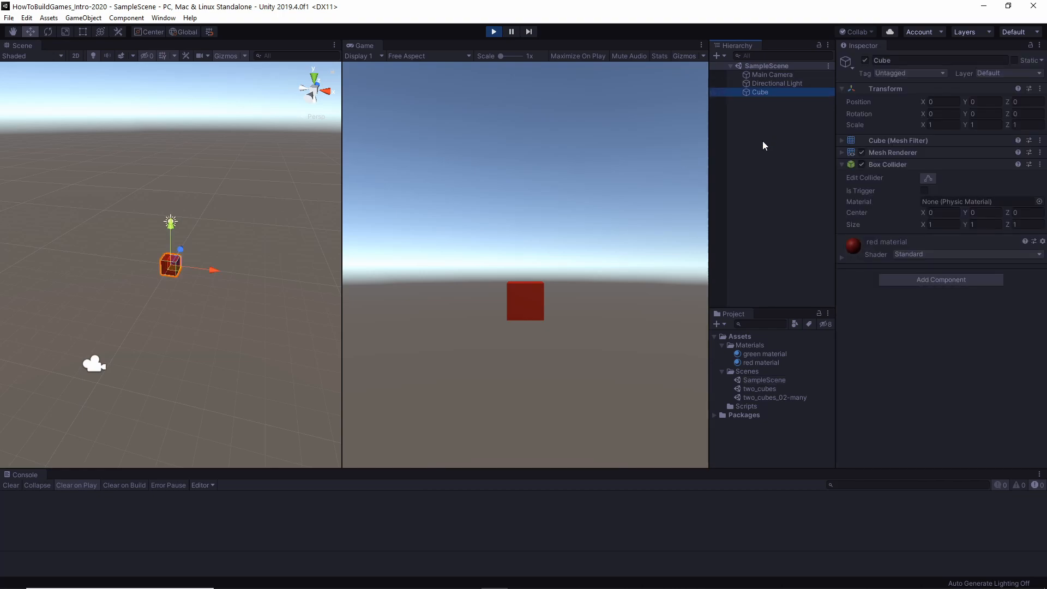
pyautogui.hotkey('ctrl', 'd')
pyautogui.hotkey('ctrl', 'd')
pyautogui.moveTo(182, 223); pyautogui.dragTo(178, 174)
pyautogui.click(171, 266)
pyautogui.moveTo(208, 270); pyautogui.dragTo(250, 275)
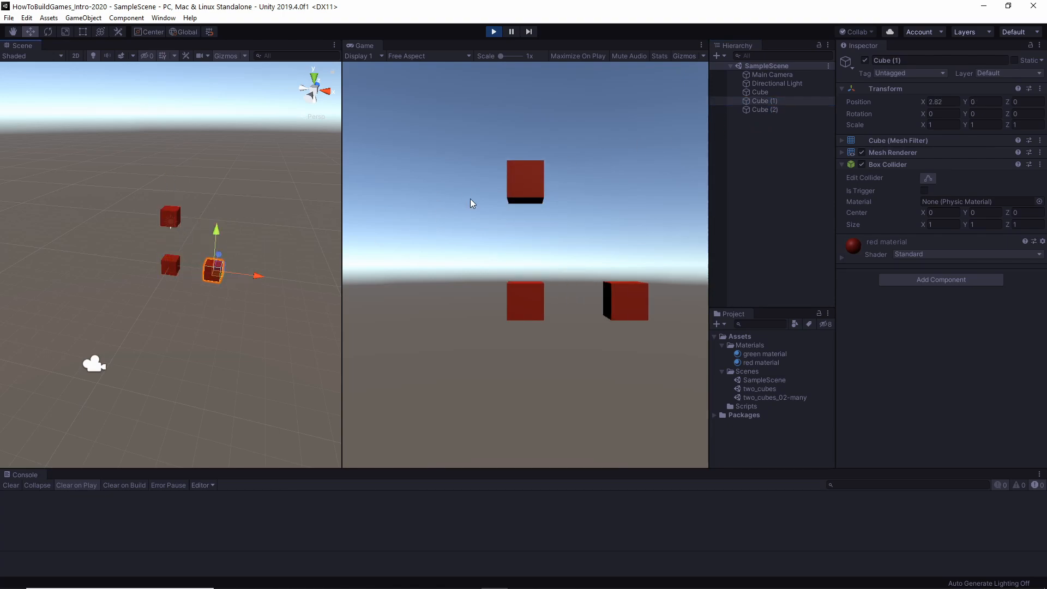
# Duplicate the three cubes together and shift the copies along the negative X axis beside the originals.
pyautogui.click(760, 92)
pyautogui.keyDown('shift'); pyautogui.click(766, 109); pyautogui.keyUp('shift')
pyautogui.hotkey('ctrl', 'd')
pyautogui.moveTo(233, 249); pyautogui.dragTo(157, 246)
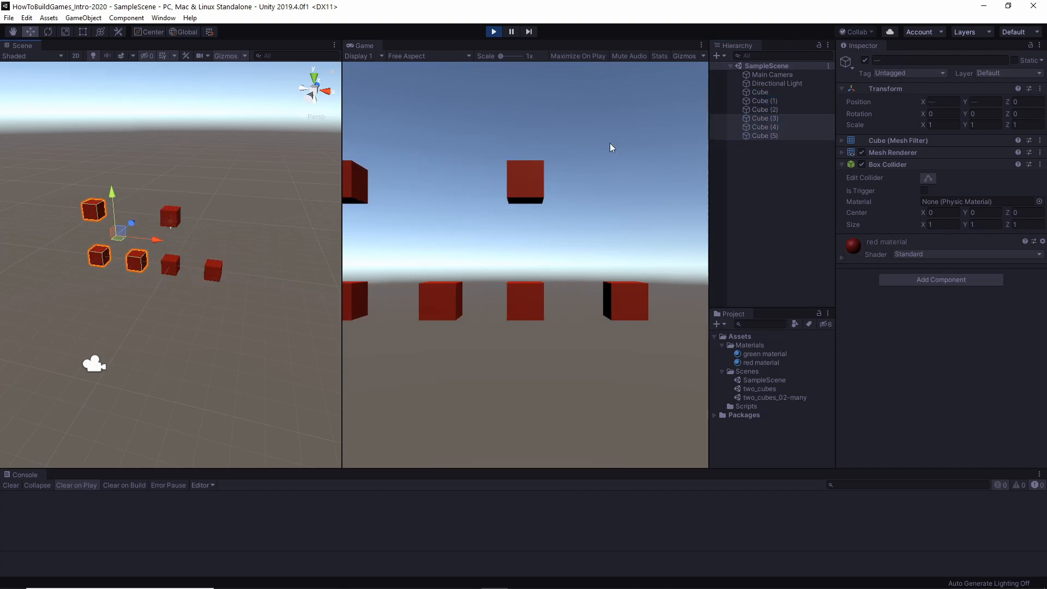
# Duplicate the group of six cubes repeatedly, placing each new group deeper in the scene, the last at Z 55.6.
pyautogui.click(762, 92)
pyautogui.keyDown('shift'); pyautogui.click(766, 136); pyautogui.keyUp('shift')
pyautogui.hotkey('ctrl', 'd')
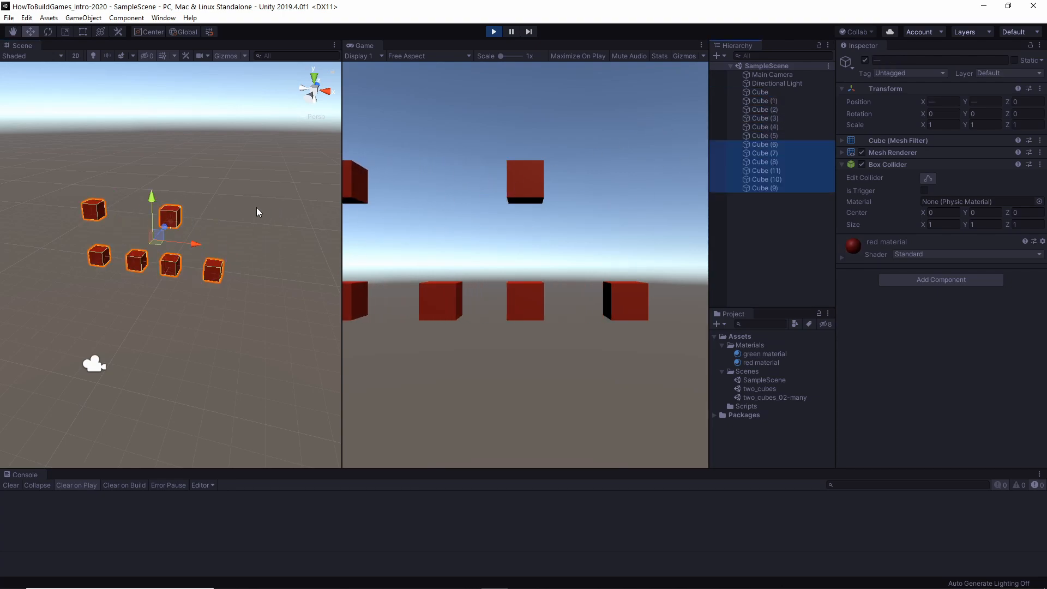
pyautogui.hotkey('ctrl', 'd')
pyautogui.moveTo(165, 225); pyautogui.dragTo(141, 95)
pyautogui.hotkey('ctrl', 'd')
pyautogui.hotkey('ctrl', 'd')
pyautogui.hotkey('ctrl', 'd')
pyautogui.hotkey('ctrl', 'd')
pyautogui.hotkey('ctrl', 'd')
pyautogui.hotkey('ctrl', 'd')
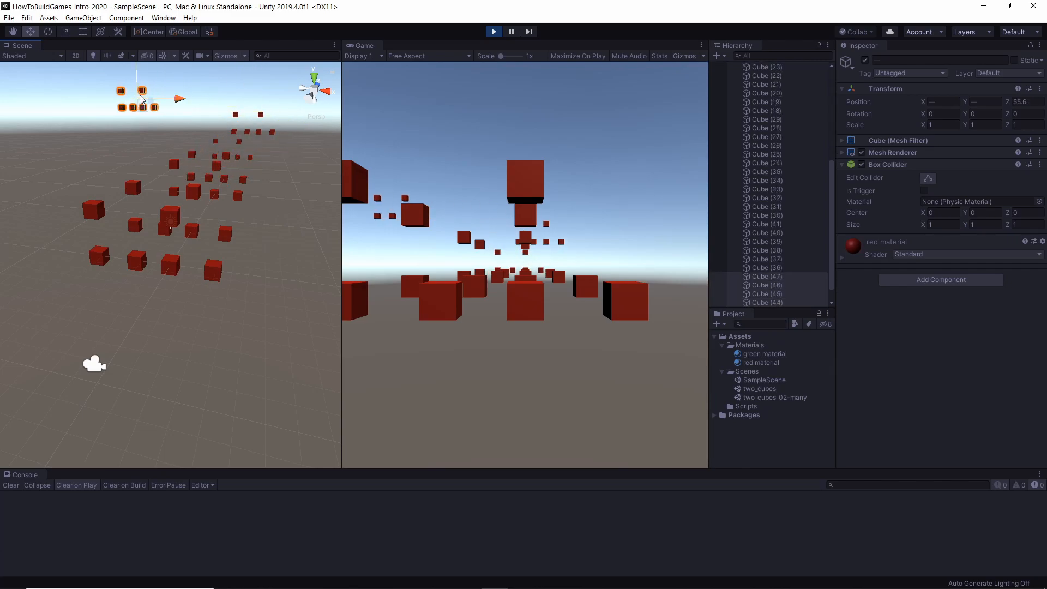
# Select every cube in the scene and duplicate the whole set three times, spreading the copies around the originals.
pyautogui.click(154, 107)
pyautogui.scroll(7, 784, 118)
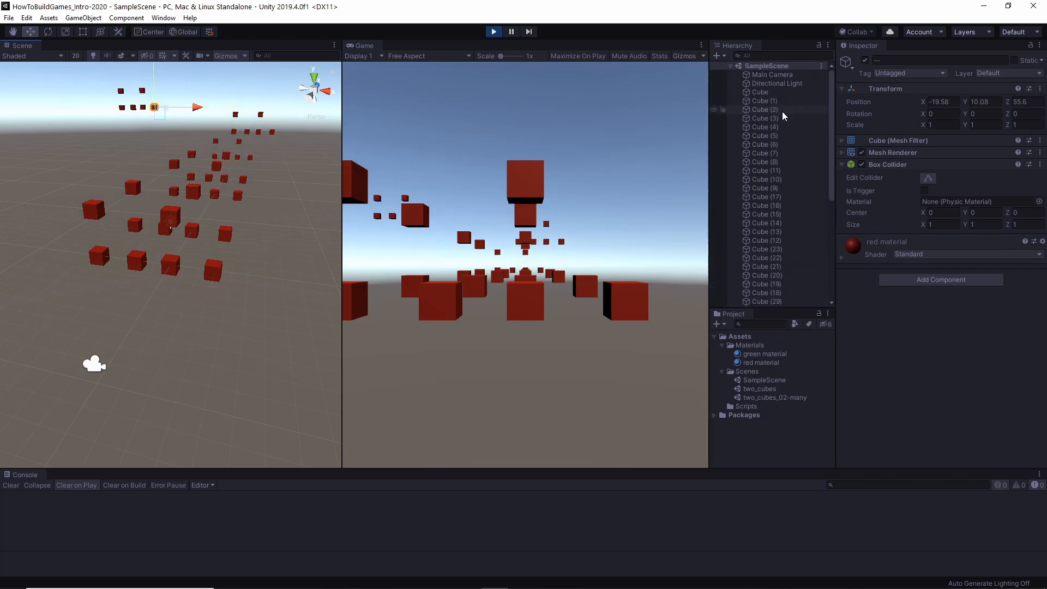
pyautogui.click(781, 93)
pyautogui.scroll(-7, 771, 198)
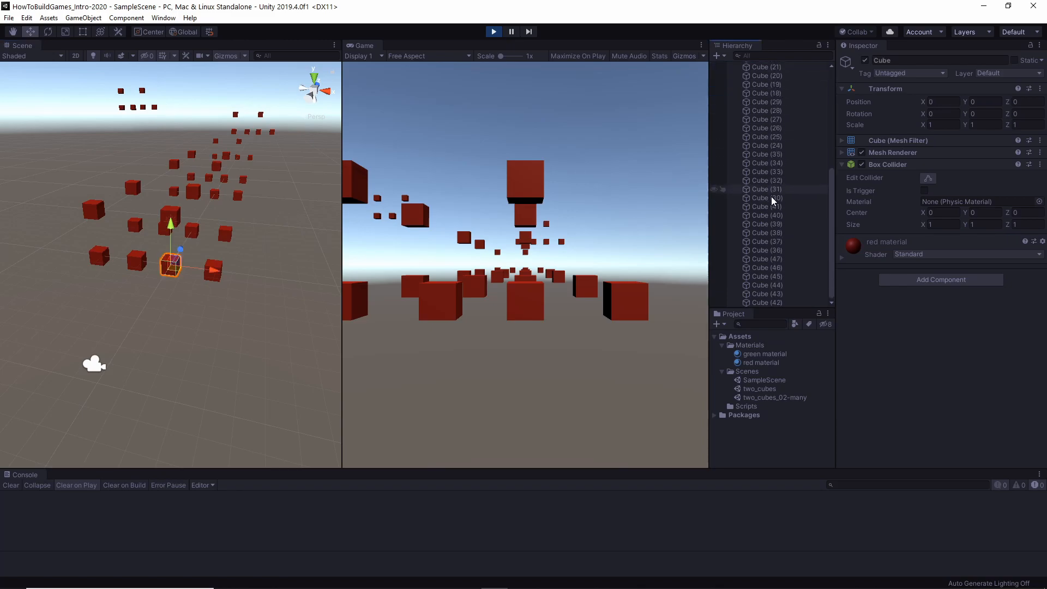
pyautogui.keyDown('shift'); pyautogui.click(778, 301); pyautogui.keyUp('shift')
pyautogui.hotkey('ctrl', 'd')
pyautogui.moveTo(159, 127); pyautogui.dragTo(125, 155)
pyautogui.hotkey('ctrl', 'd')
pyautogui.hotkey('ctrl', 'd')
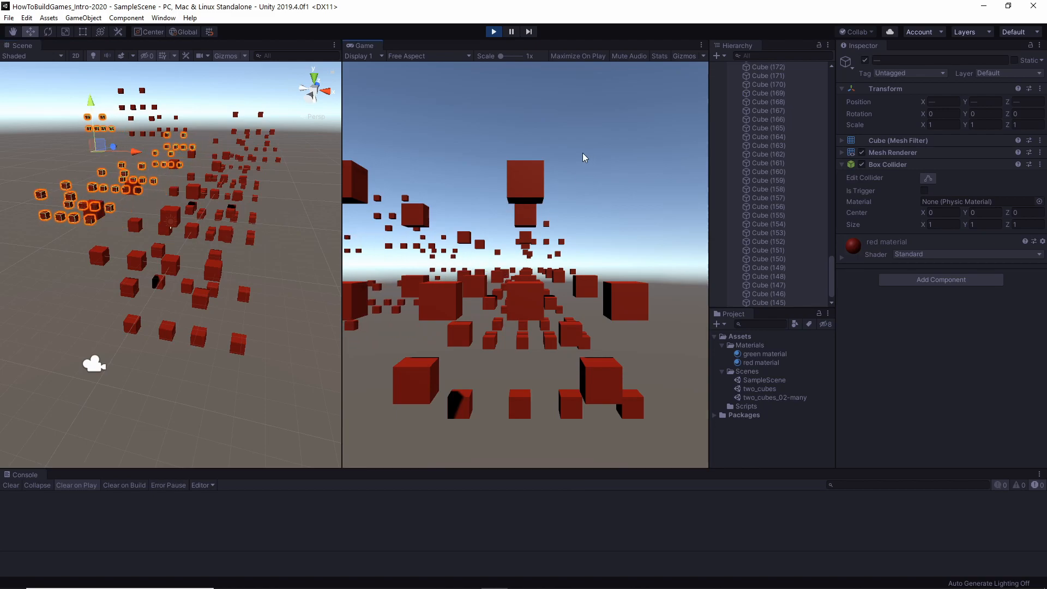
# Select the range of cubes from Cube (129) to Cube (154), and select single cubes such as Cube (93) and Cube (130).
pyautogui.click(766, 241)
pyautogui.scroll(8, 776, 188)
pyautogui.click(780, 134)
pyautogui.scroll(-8, 780, 206)
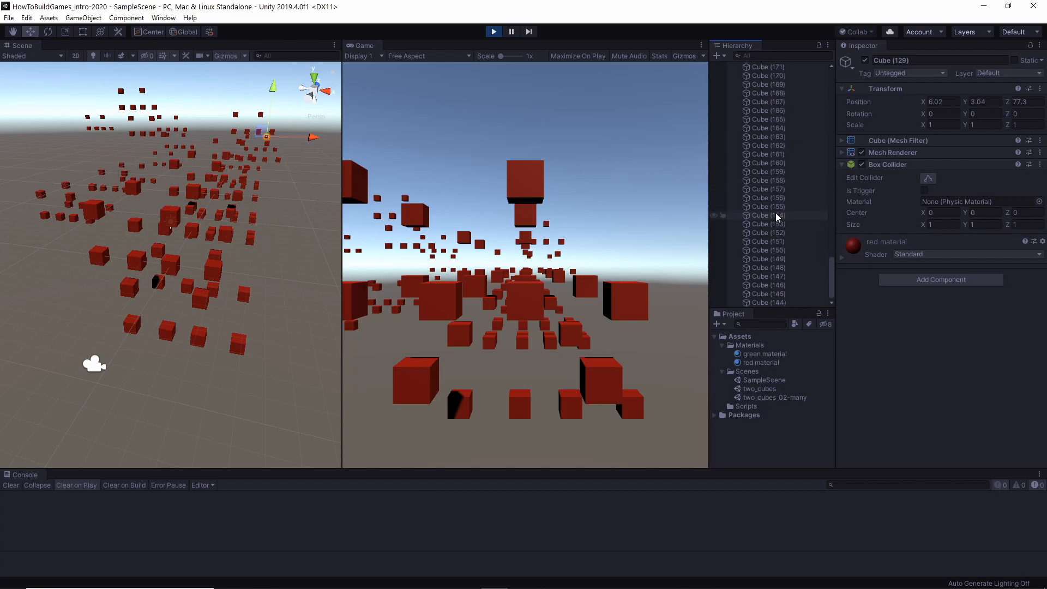
pyautogui.keyDown('shift'); pyautogui.click(779, 216); pyautogui.keyUp('shift')
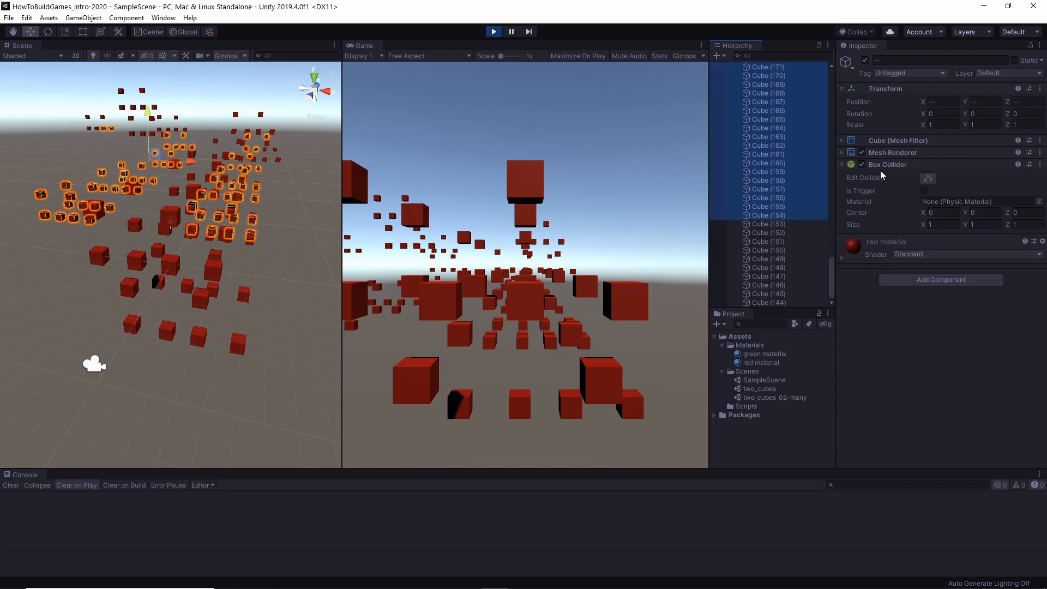
pyautogui.scroll(15, 783, 159)
pyautogui.click(763, 126)
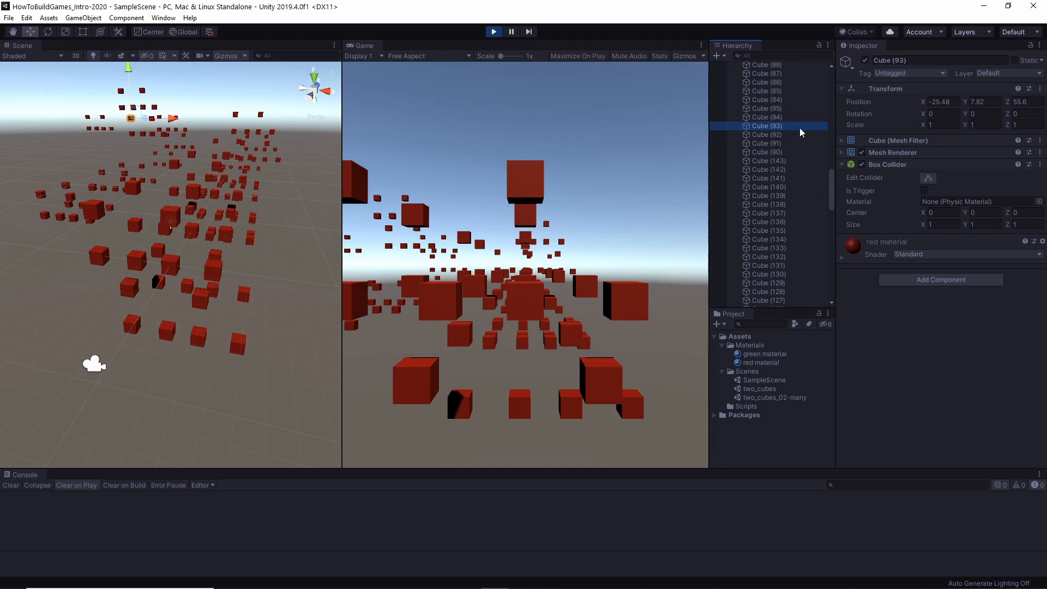
pyautogui.click(770, 195)
pyautogui.click(769, 274)
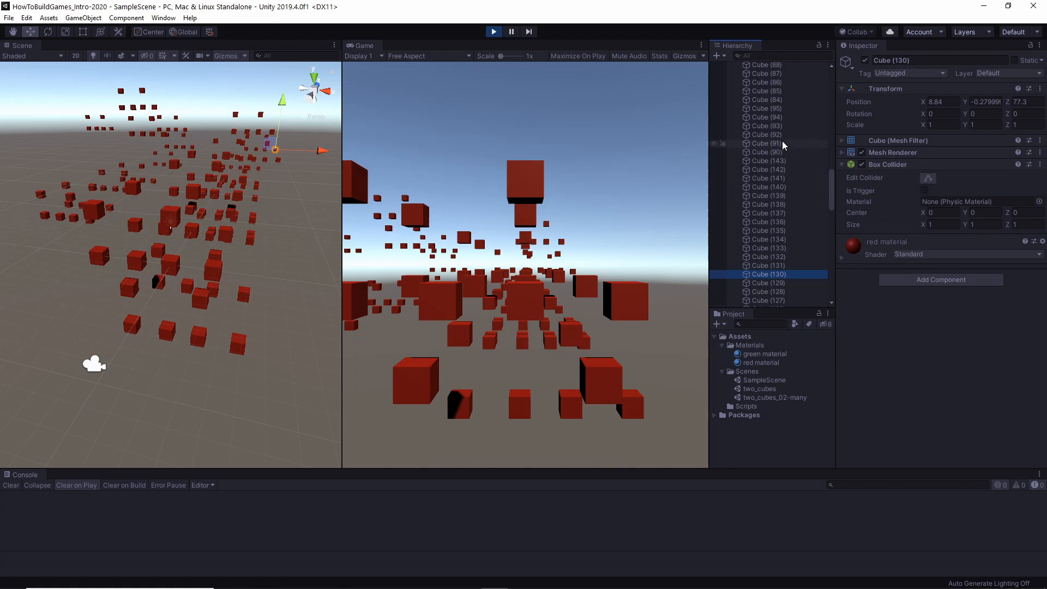
# Select the non-adjacent cubes Cube (84), (92), (142), (139), (135) and (131) together.
pyautogui.click(769, 100)
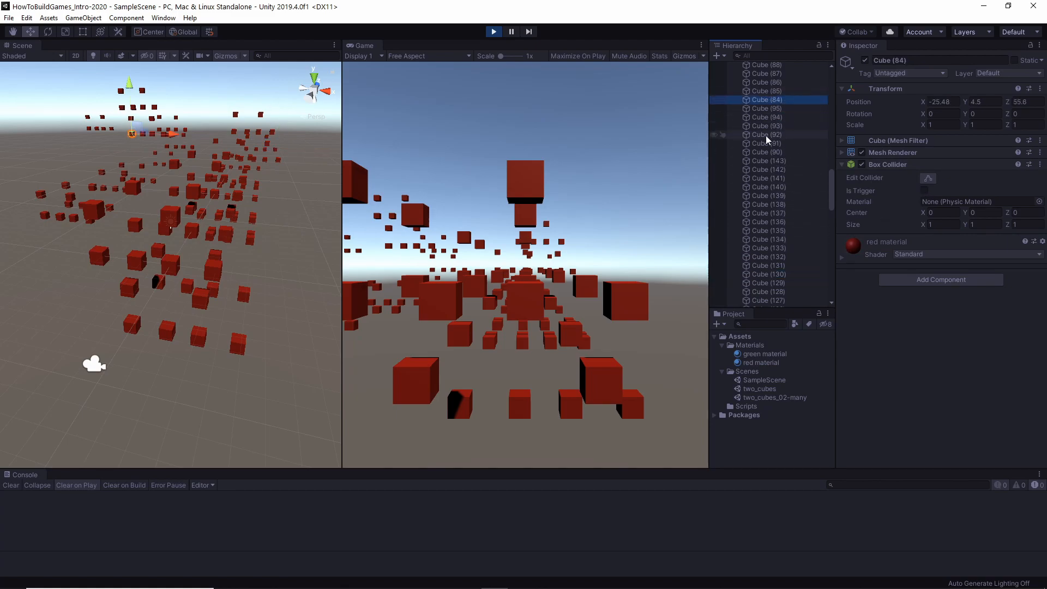
pyautogui.keyDown('ctrl'); pyautogui.click(769, 134); pyautogui.keyUp('ctrl')
pyautogui.keyDown('ctrl'); pyautogui.click(769, 169); pyautogui.keyUp('ctrl')
pyautogui.keyDown('ctrl'); pyautogui.click(765, 196); pyautogui.keyUp('ctrl')
pyautogui.keyDown('ctrl'); pyautogui.click(769, 230); pyautogui.keyUp('ctrl')
pyautogui.keyDown('ctrl'); pyautogui.click(774, 266); pyautogui.keyUp('ctrl')
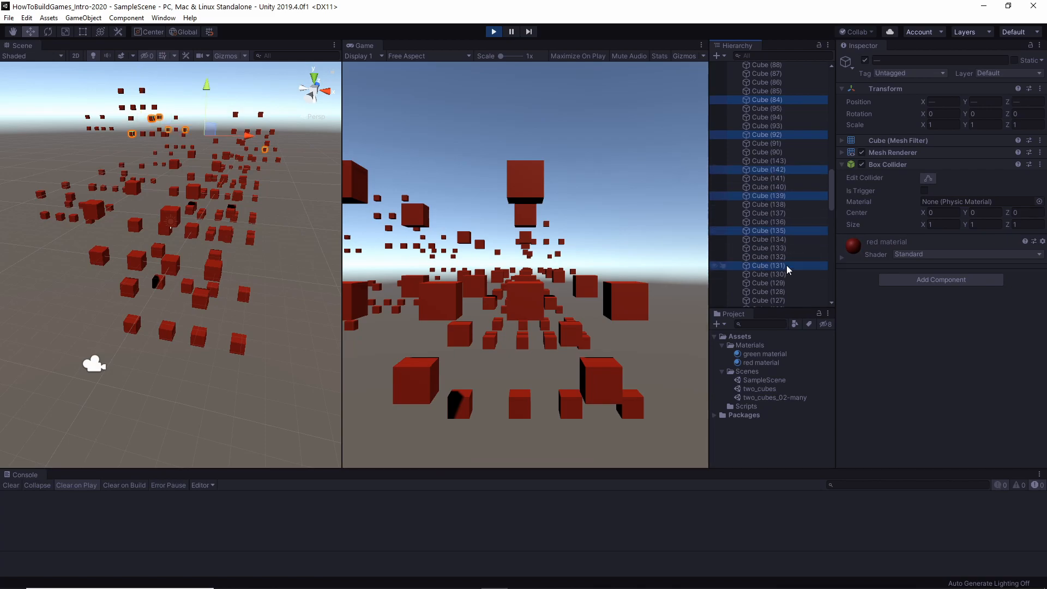
# Select the range from Cube (85) to Cube (131) and apply the green material to all of these cubes.
pyautogui.click(777, 92)
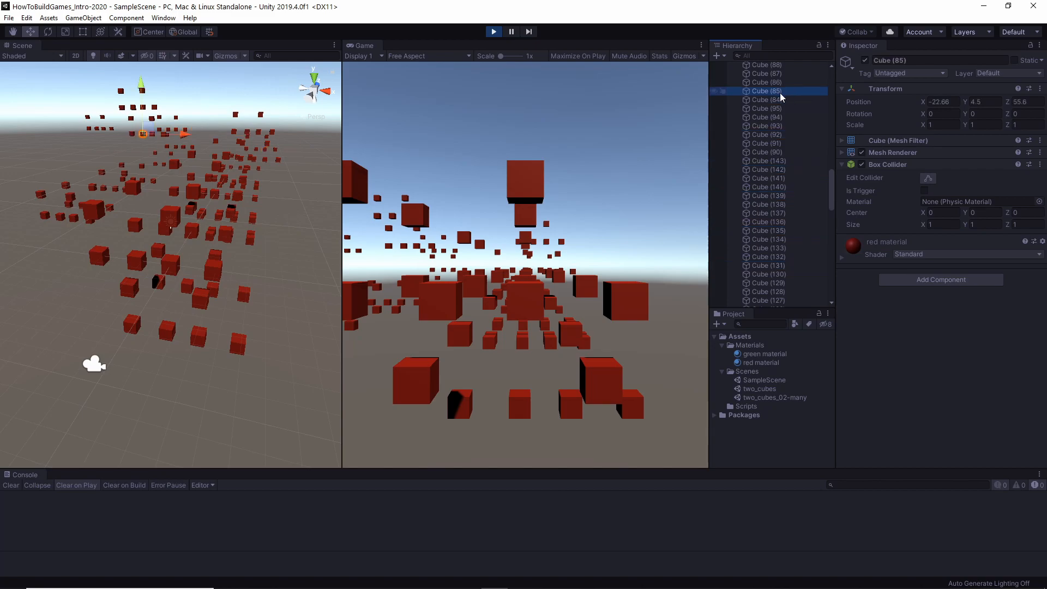
pyautogui.keyDown('shift'); pyautogui.click(758, 265); pyautogui.keyUp('shift')
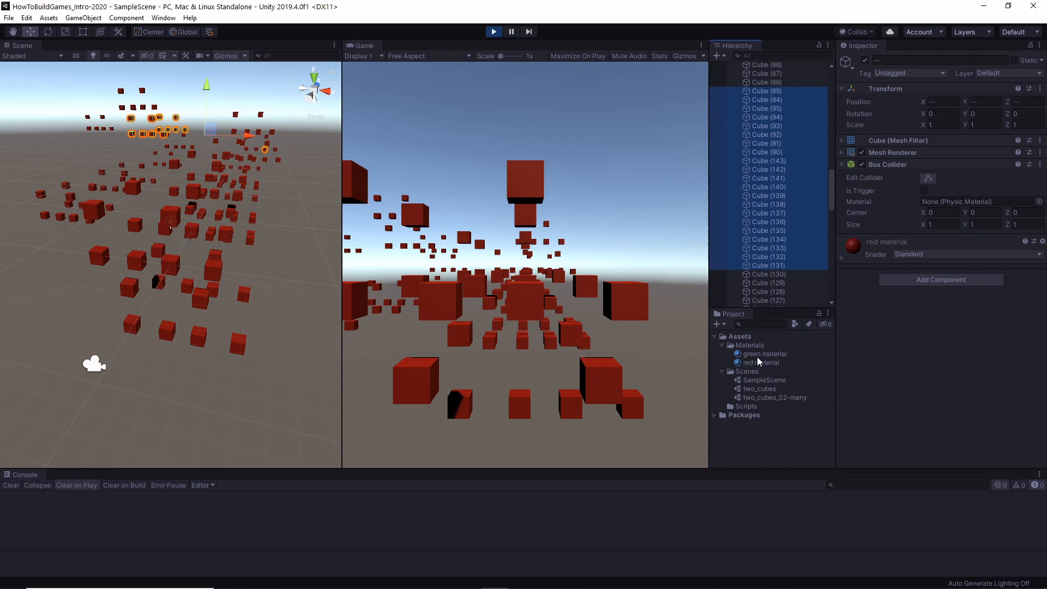
pyautogui.click(743, 356)
pyautogui.moveTo(743, 359); pyautogui.dragTo(924, 391)
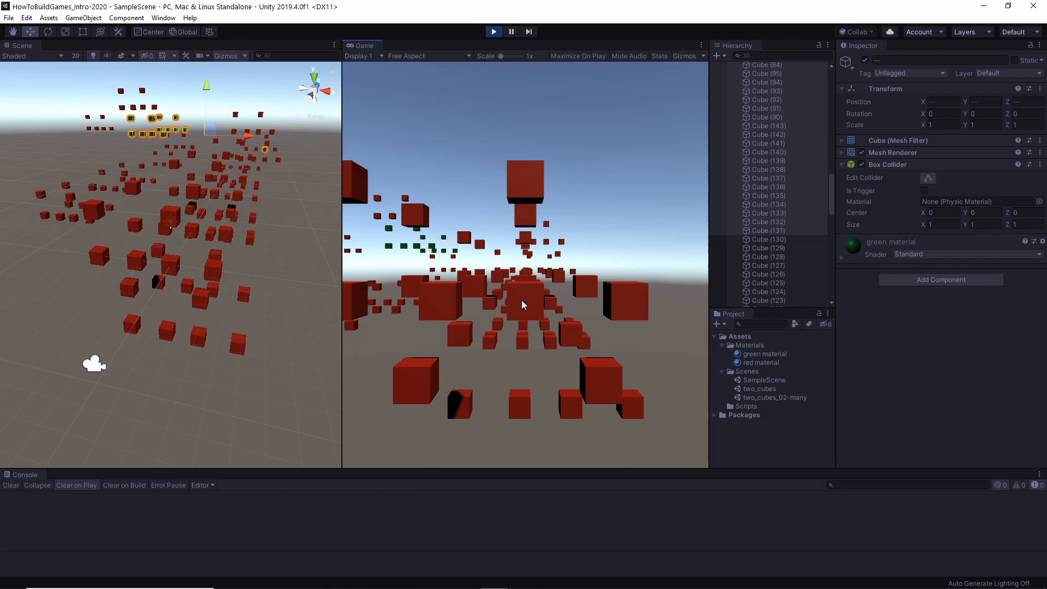
pyautogui.click(769, 143)
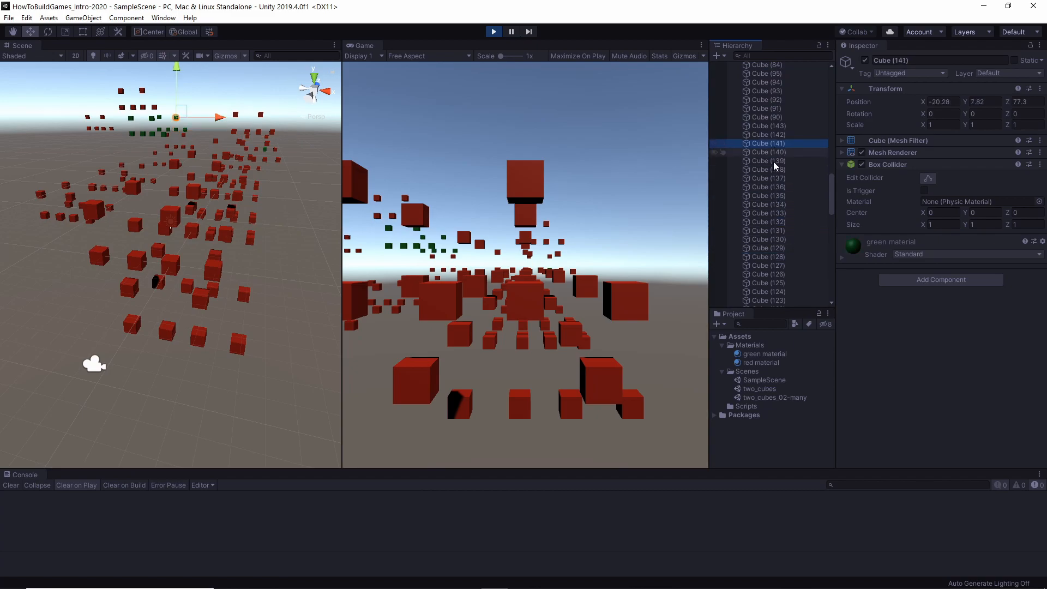
pyautogui.scroll(-5, 762, 233)
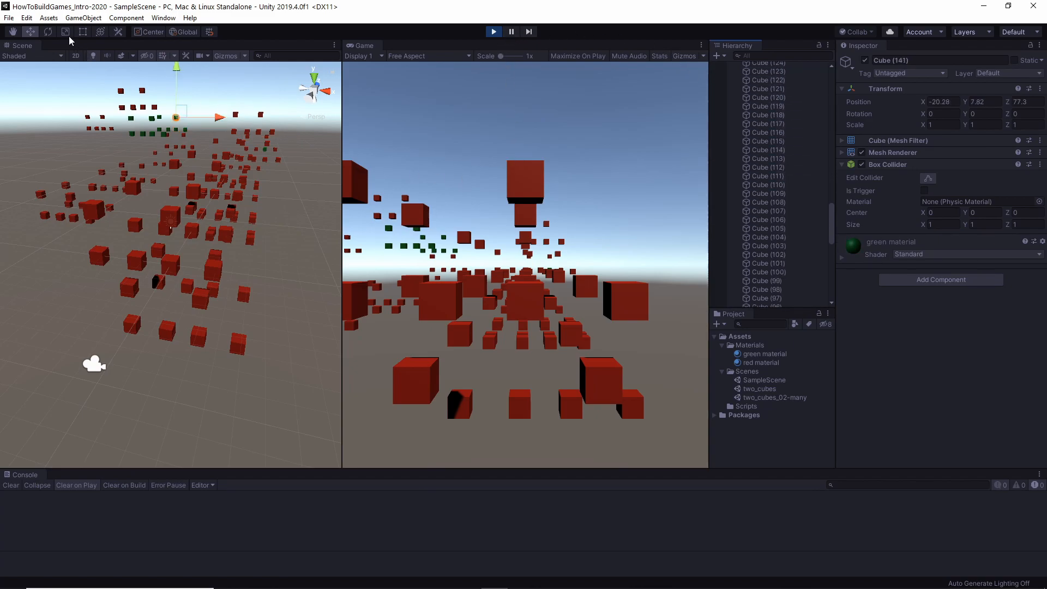
# Try to save the scene while Play mode is running, and stop Play mode.
pyautogui.click(9, 17)
pyautogui.click(27, 59)
pyautogui.hotkey('ctrl', 's')
pyautogui.click(493, 32)
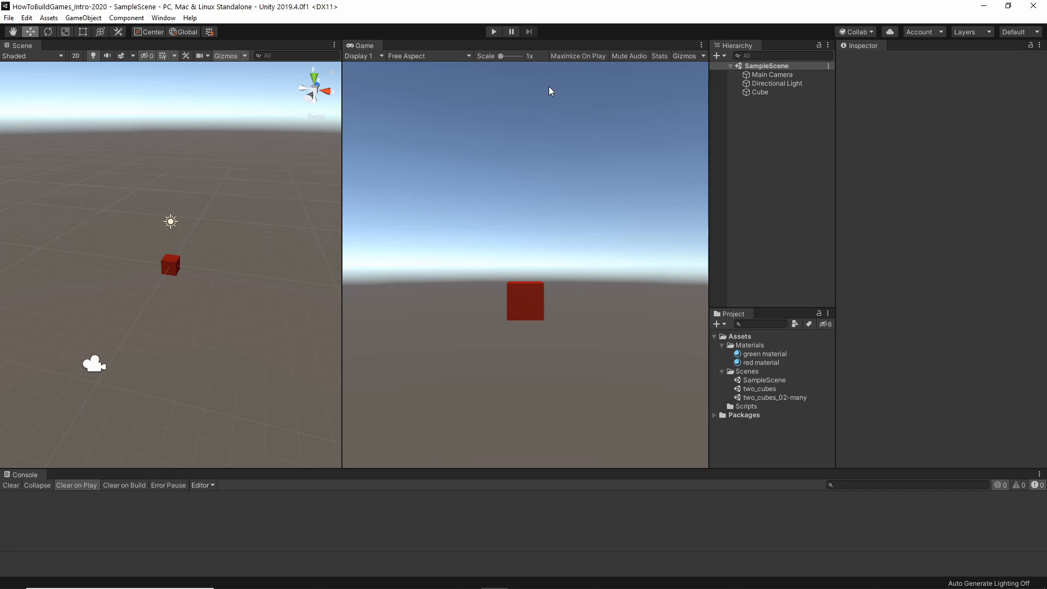
# Run SampleScene in Play mode once more and stop it again.
pyautogui.click(494, 32)
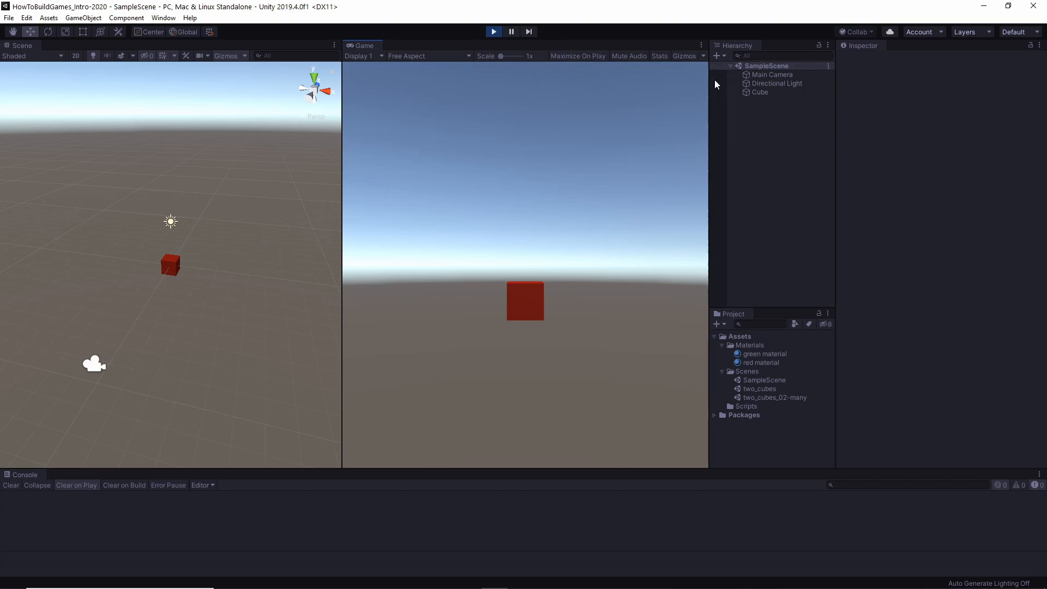
pyautogui.click(494, 33)
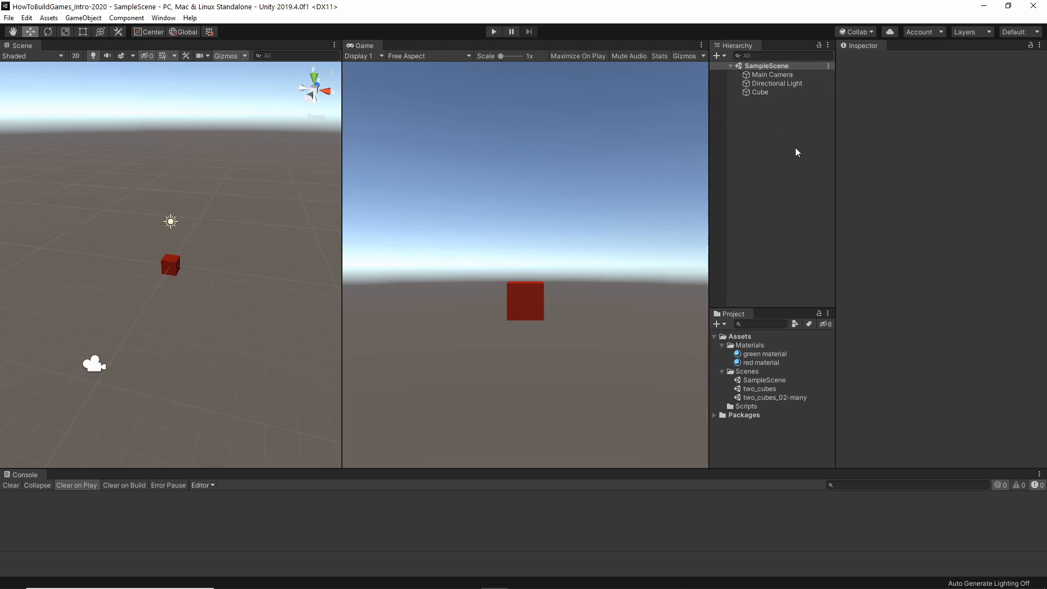